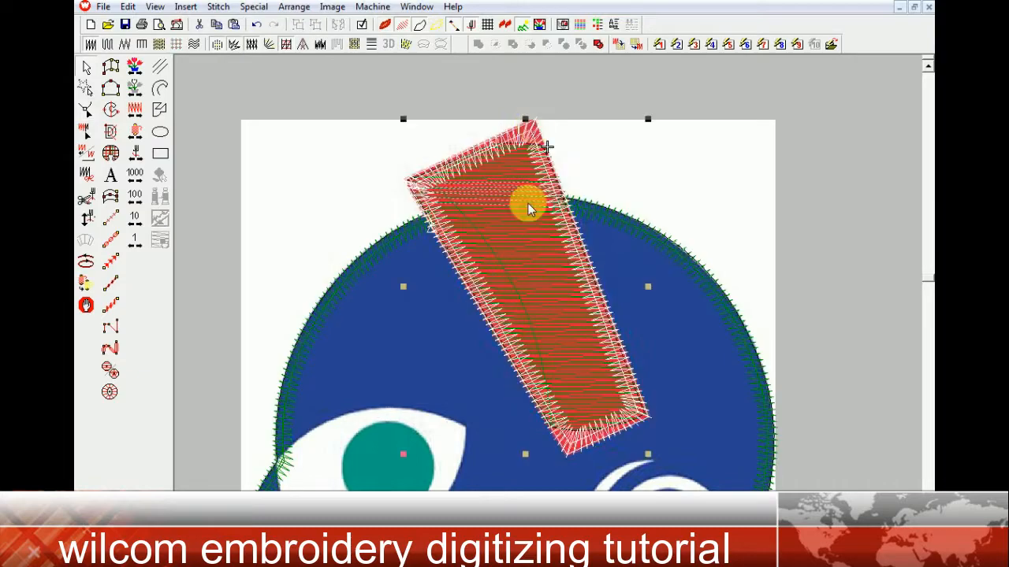
Inspect the red bar's border nodes in reshape mode and preview the design's stitches realistically.
left_click(536, 167)
key("h")
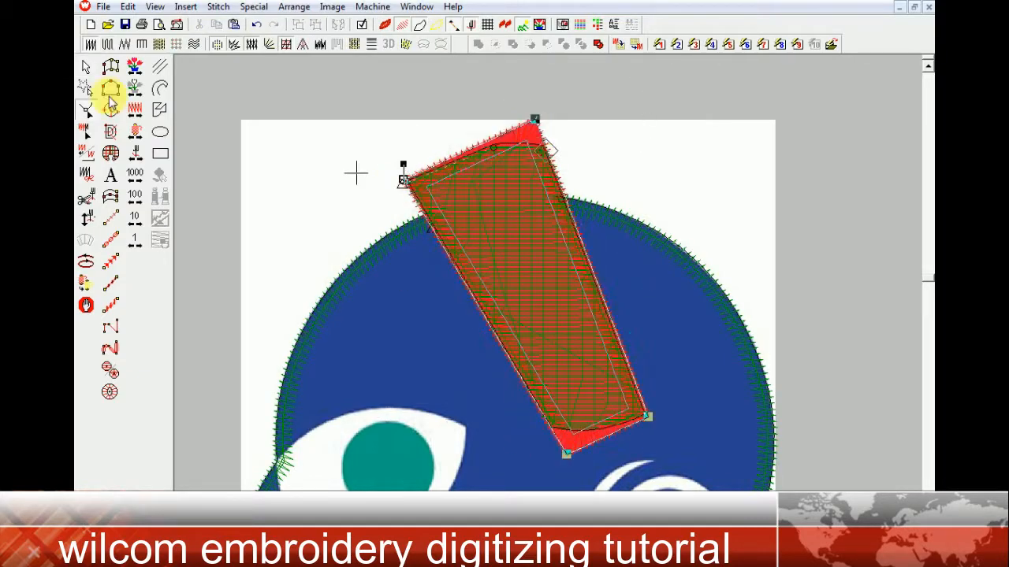
left_click(86, 67)
key("Tab")
key("Escape")
key("t")
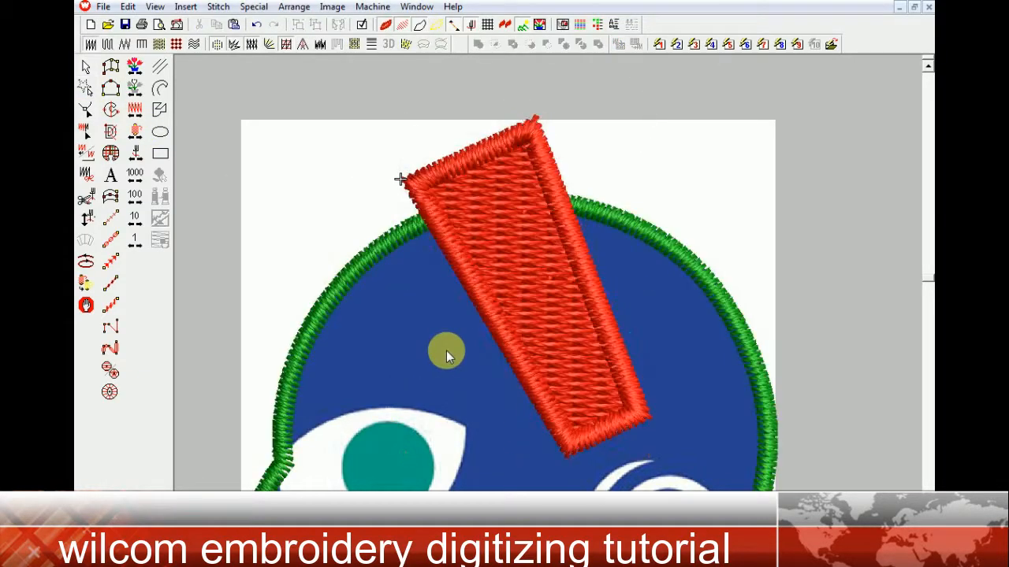
Show the colour-object list beside the design.
scroll(446, 350, "down", 2)
left_click(110, 109)
left_click(602, 25)
left_click_drag(705, 189, 810, 189)
key("0")
Begin a Complex Fill for the blue circle, outlining a notch under the red bar so the fill only partly overlaps it.
key("t")
key("b")
left_click_drag(349, 162, 504, 266)
left_click(110, 110)
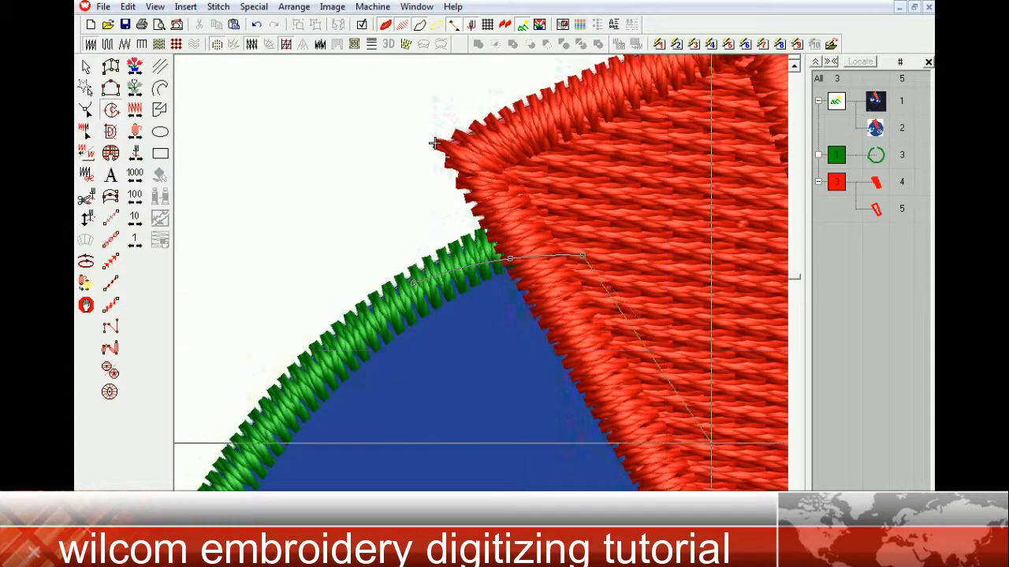
scroll(711, 442, "down", 3)
left_click(512, 456)
left_click(584, 429)
scroll(506, 351, "up", 3)
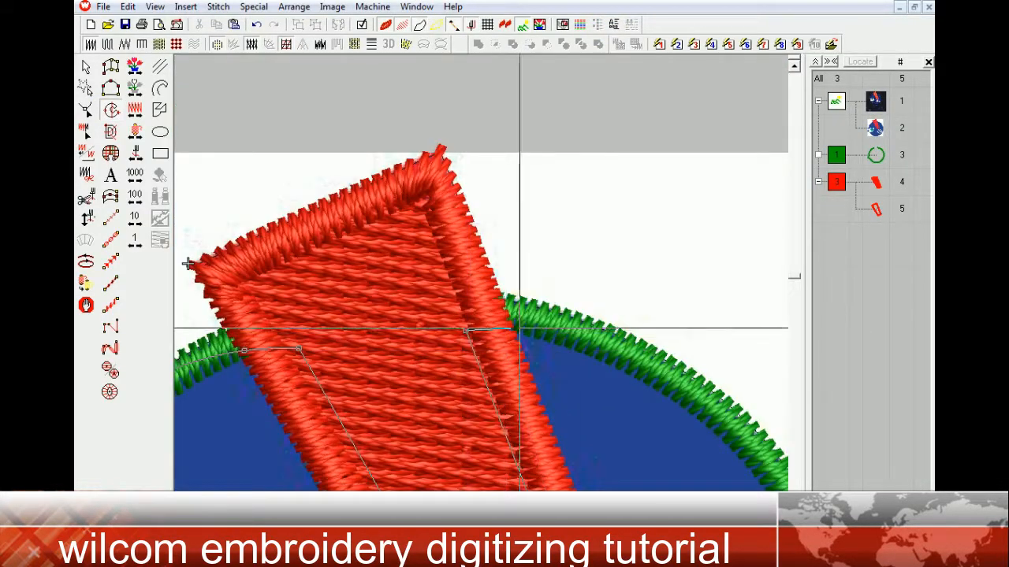
Trace the circle's remaining edge clockwise, including the pointed corner beside the eye, and complete the fill.
scroll(667, 383, "down", 7)
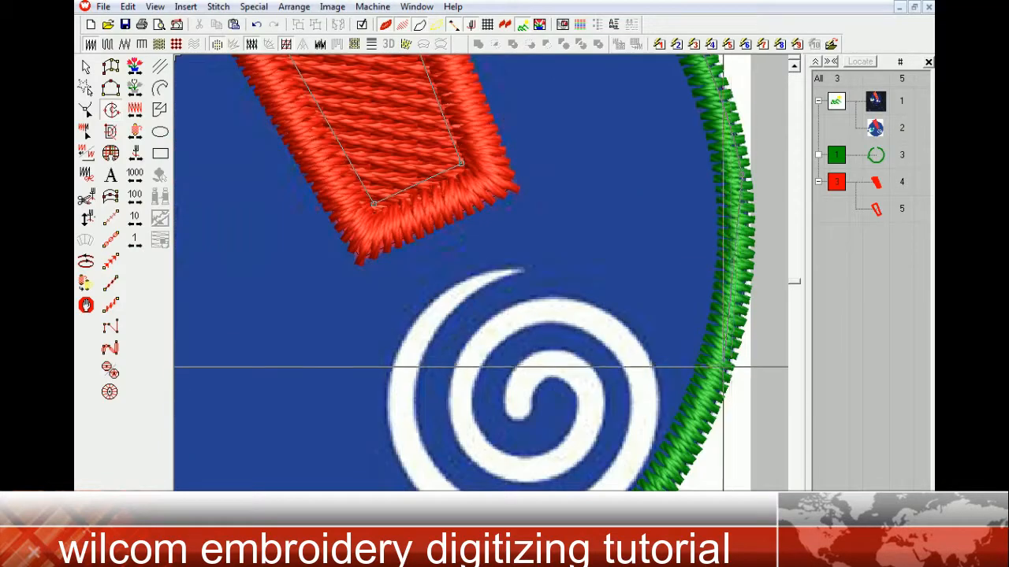
right_click(552, 450)
right_click(396, 433)
right_click(459, 342)
right_click(286, 284)
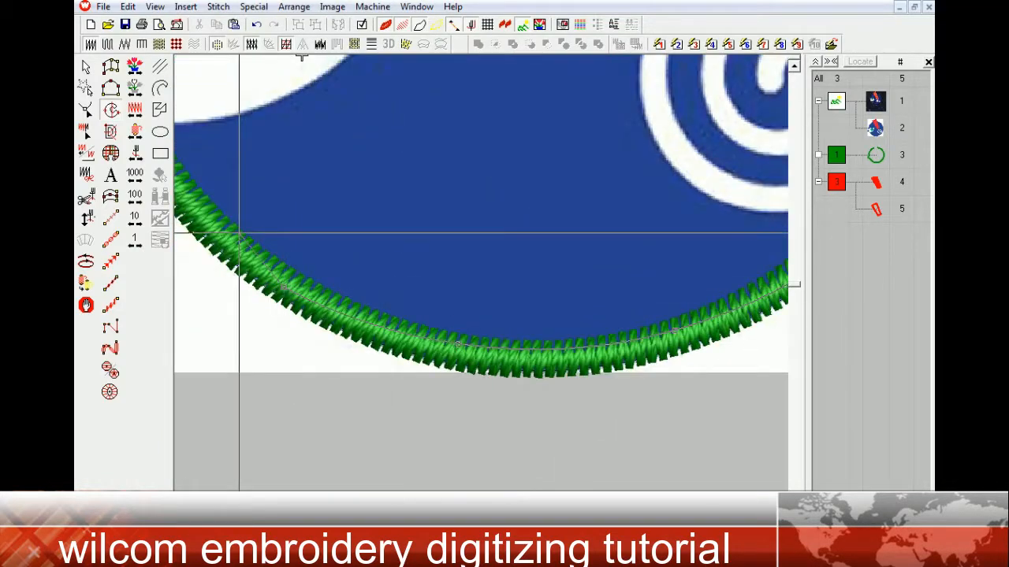
left_click(407, 258)
right_click(341, 239)
left_click(299, 215)
right_click(318, 234)
left_click(354, 173)
right_click(413, 266)
right_click(363, 398)
right_click(438, 230)
key("0")
key("Return")
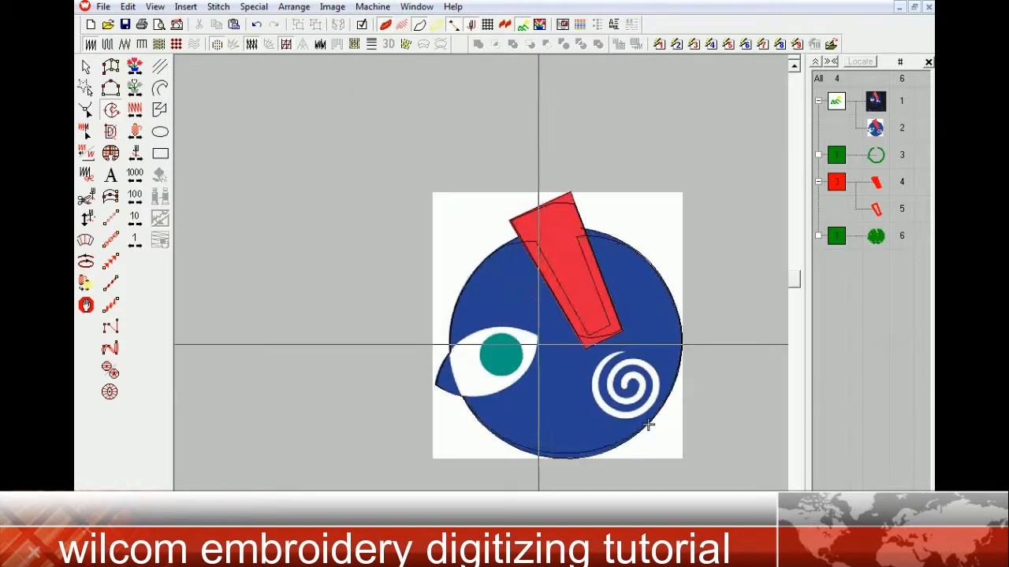
Move the circle's border after its fill in the stitching order.
left_click_drag(504, 251, 510, 256)
key("t")
key("b")
left_click_drag(435, 193, 650, 368)
left_click(869, 160)
key("h")
key("d")
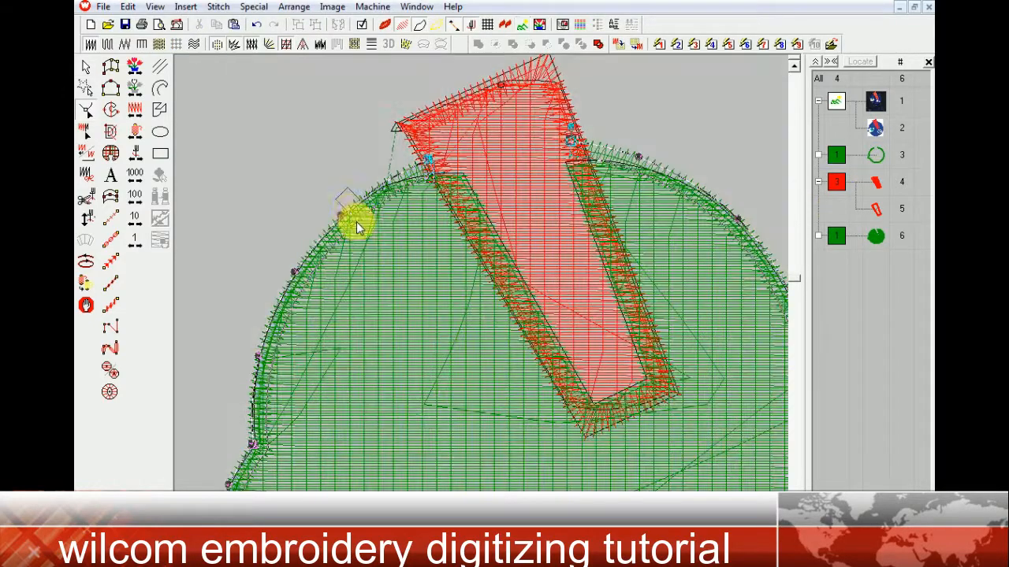
left_click(86, 68)
key("ctrl+x")
key("ctrl+v")
Move the red bar's fill and border to the end of the stitching order and recolour the circle's objects blue, colour 2.
key("shift+z")
key("0")
left_click(838, 158)
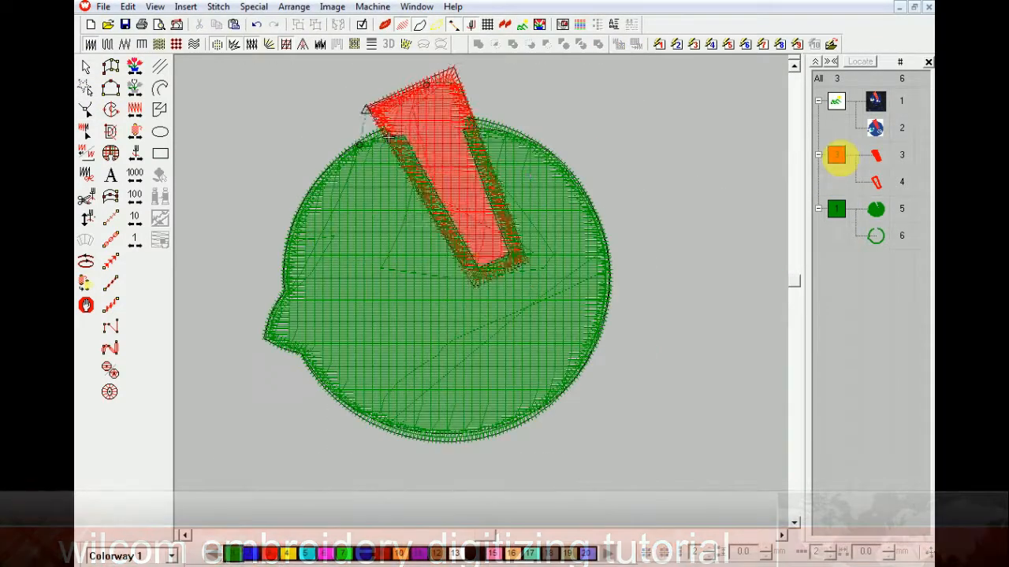
key("ctrl+x")
key("ctrl+v")
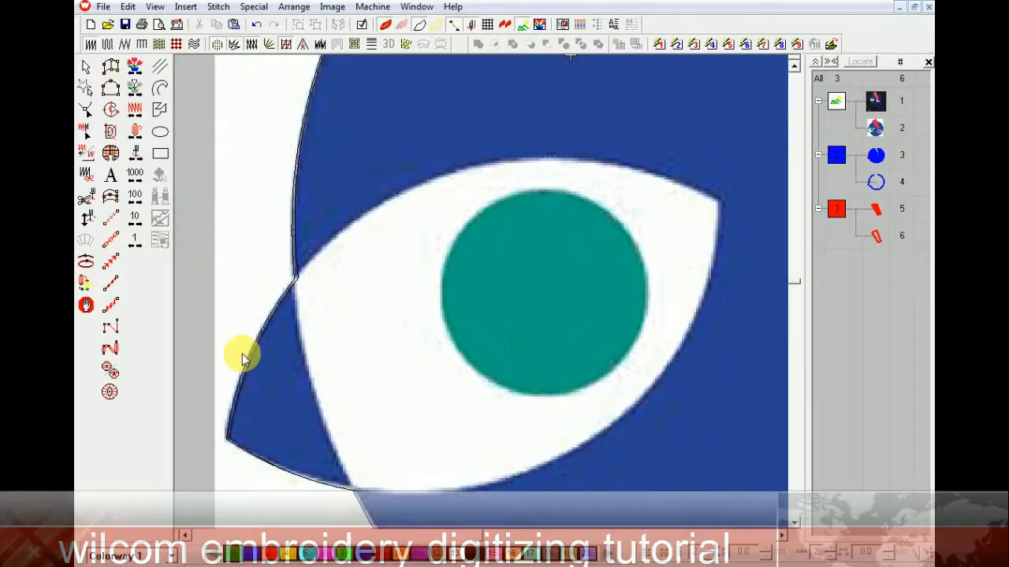
Digitize the white of the eye as a Complex Fill by tracing its complete outline.
left_click(110, 110)
left_click(294, 279)
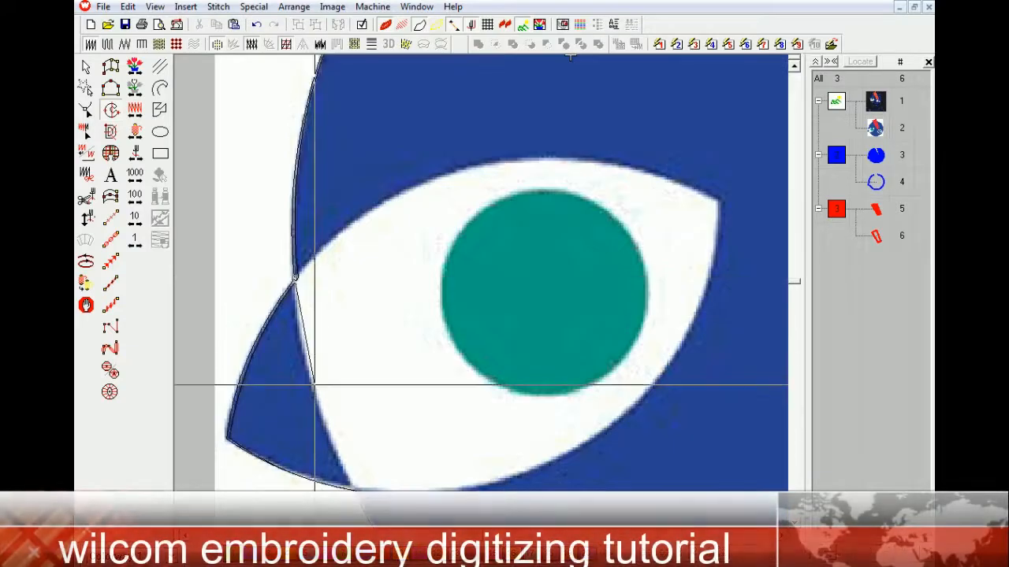
left_click(313, 385)
left_click(471, 488)
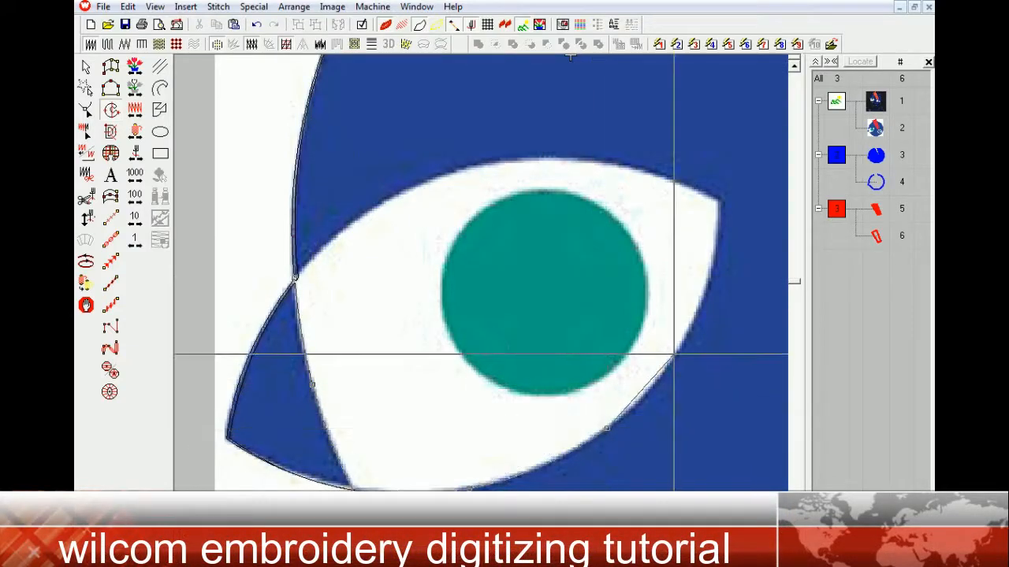
left_click(709, 274)
left_click(718, 203)
left_click(622, 167)
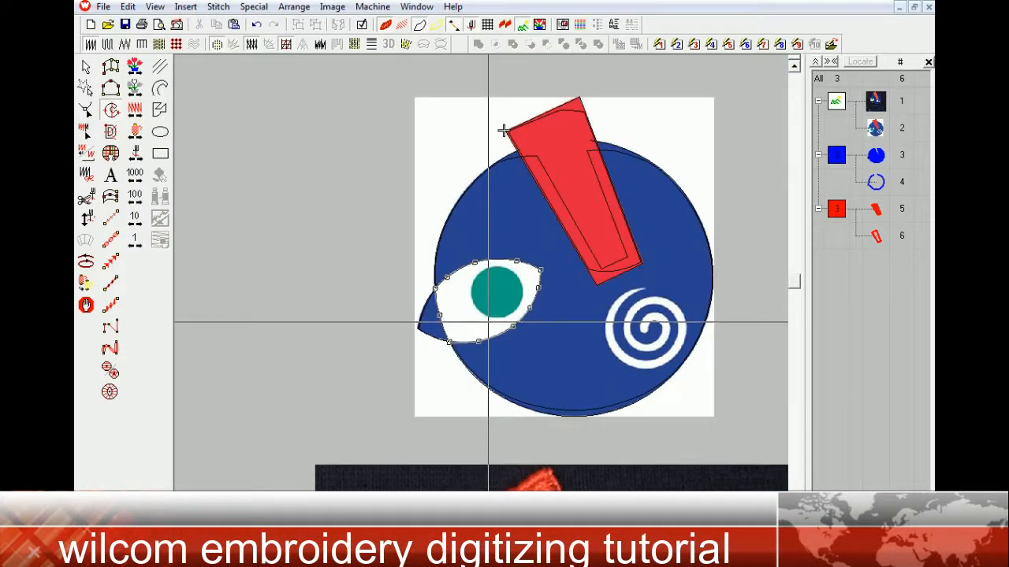
key("Return")
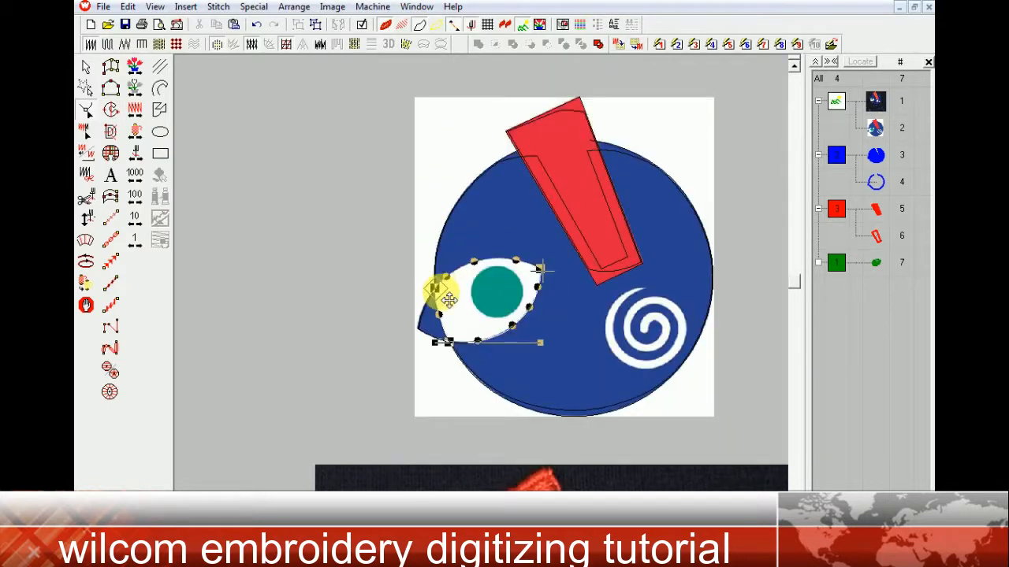
Set a diagonal stitch angle for the eye fill and recolour it white, colour 13.
key("s")
left_click_drag(539, 342, 473, 236)
scroll(529, 261, "down", 4)
scroll(528, 262, "up", 4)
key("Return")
left_click(710, 47)
left_click(490, 166)
left_click(477, 431)
key("Escape")
Measure the width of the teal iris.
key("b")
left_click_drag(397, 219, 630, 413)
left_click(444, 331)
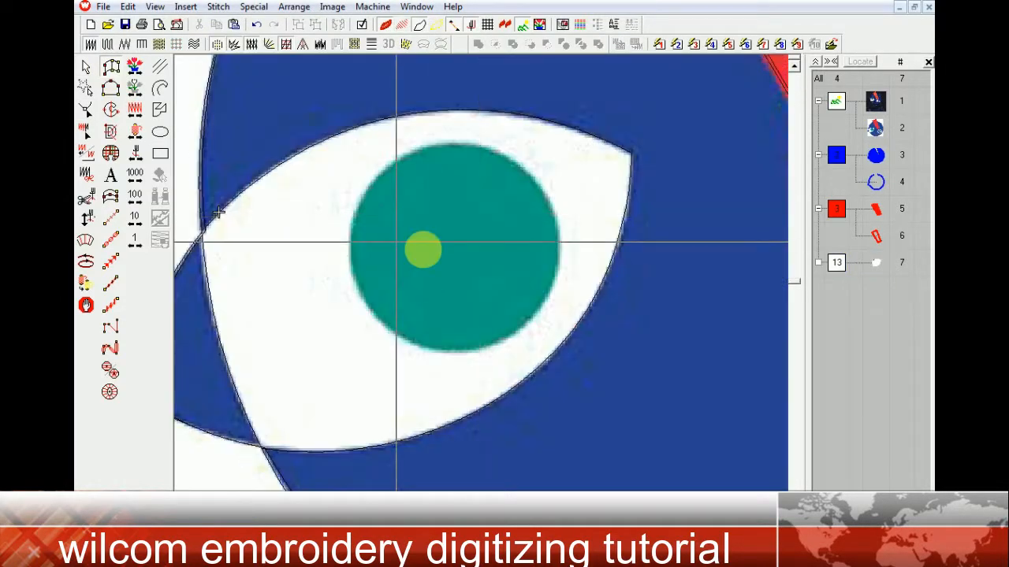
key("m")
left_click(558, 234)
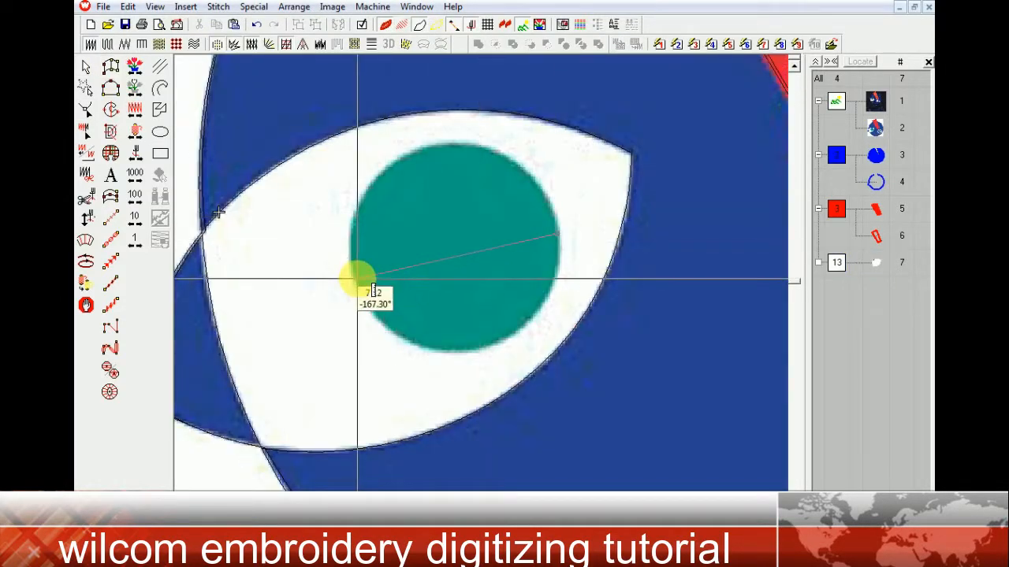
Digitize the teal iris as a column fill with paired points at its upper edge, sides and lower edge.
left_click(480, 148)
scroll(493, 156, "up", 10)
scroll(494, 275, "down", 9)
left_click(351, 347)
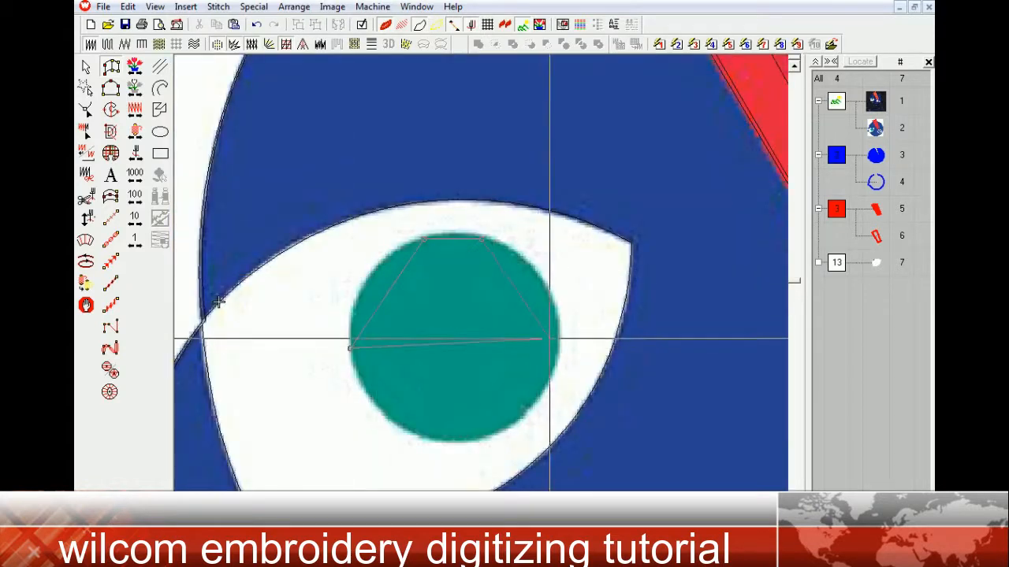
left_click(497, 438)
key("Return")
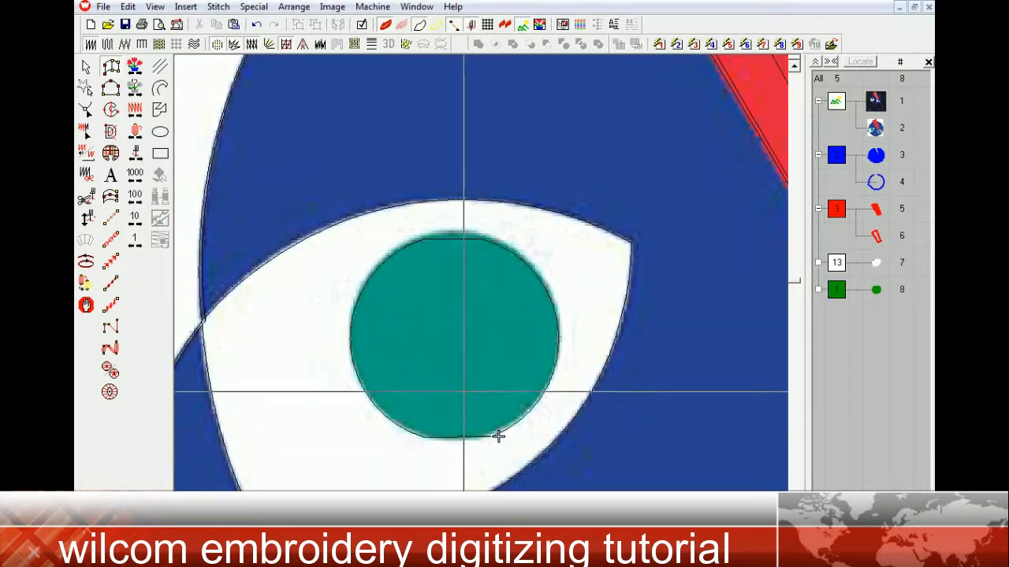
Preview the iris stitches and check the iris's dimensions in its object properties.
key("Escape")
key("shift+t")
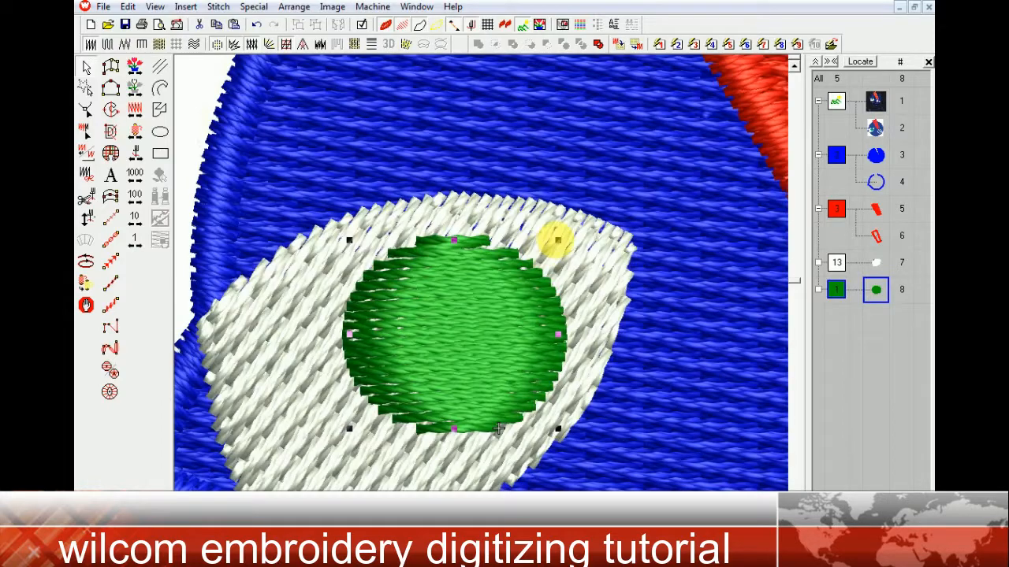
double_click(491, 323)
left_click(434, 166)
key("Escape")
key("Escape")
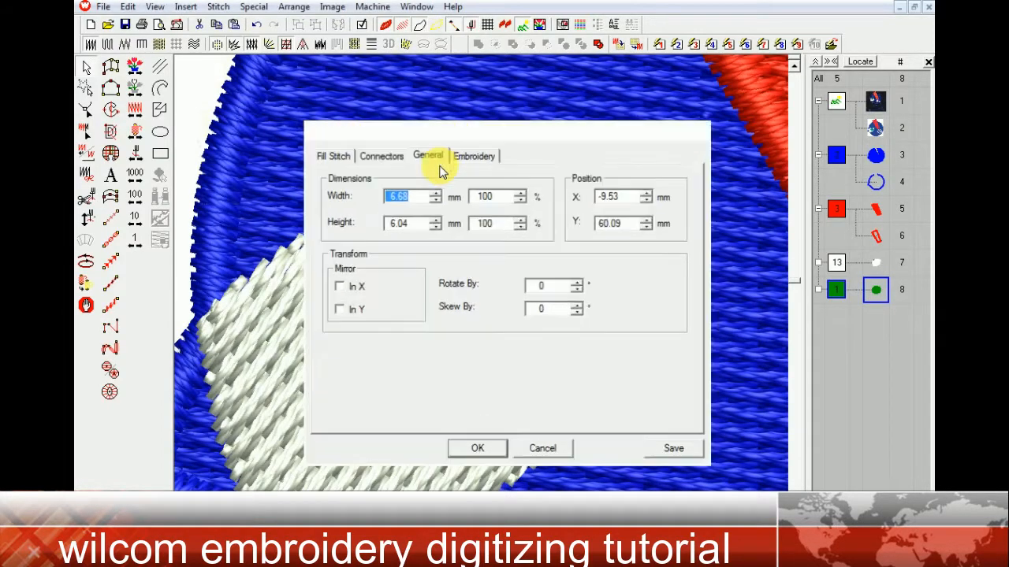
Start a column fill at the white spiral's inner end and place paired edge points around its inner hook.
key("shift+z")
key("shift+z")
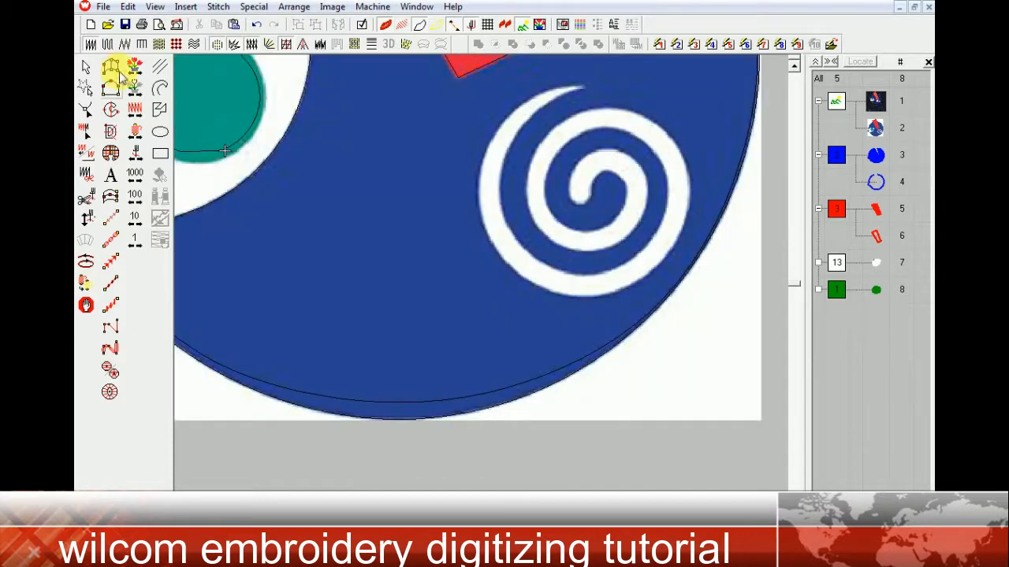
left_click(110, 67)
left_click_drag(340, 99, 647, 372)
left_click(424, 357)
left_click(449, 356)
left_click(398, 337)
left_click(474, 341)
left_click(394, 284)
left_click(473, 297)
left_click(422, 206)
left_click(482, 262)
left_click(515, 142)
left_click(527, 226)
left_click(623, 166)
left_click(581, 235)
left_click(691, 252)
left_click(621, 279)
Continue the spiral column with paired edge points around the middle turn's bottom, left side and top.
right_click(684, 393)
right_click(614, 359)
right_click(523, 414)
right_click(497, 342)
right_click(298, 411)
right_click(332, 343)
right_click(326, 282)
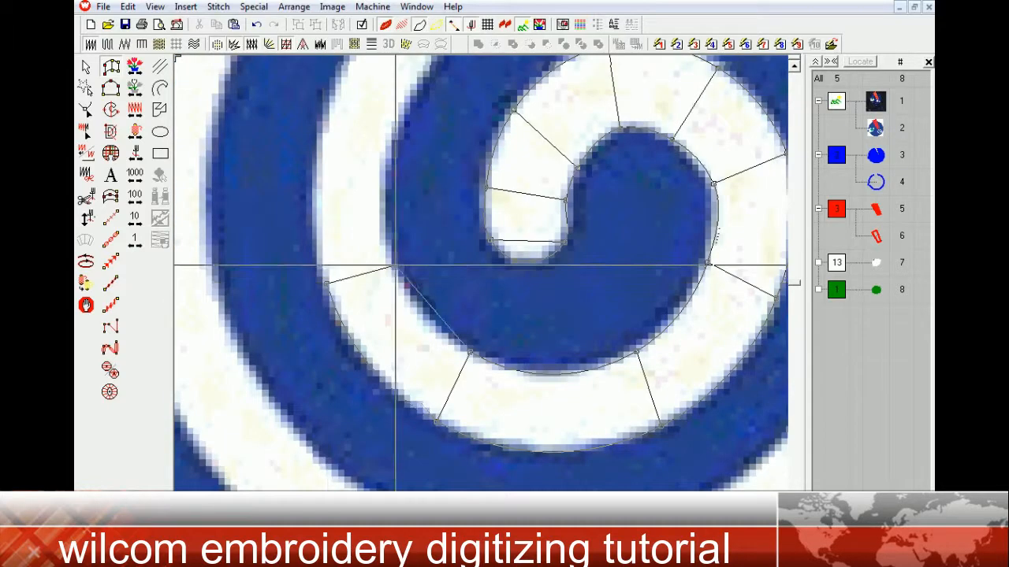
right_click(396, 277)
right_click(335, 180)
right_click(395, 217)
right_click(480, 278)
right_click(508, 347)
right_click(756, 262)
right_click(733, 337)
right_click(647, 341)
right_click(575, 381)
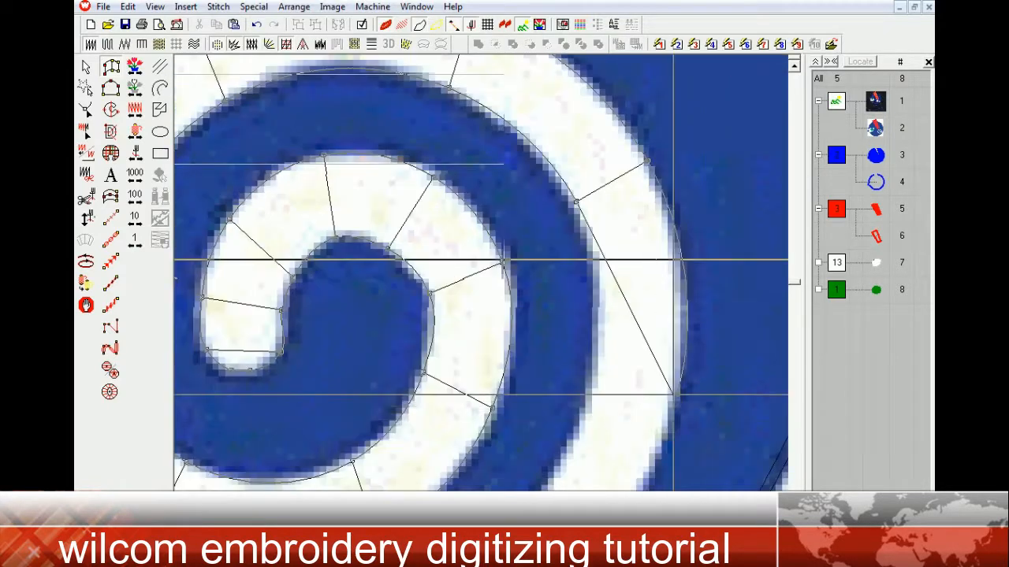
Place paired edge points around the spiral's outer turn up to its tapered tip and complete the column.
right_click(676, 391)
right_click(593, 382)
right_click(513, 374)
right_click(474, 304)
right_click(355, 374)
right_click(364, 287)
right_click(225, 243)
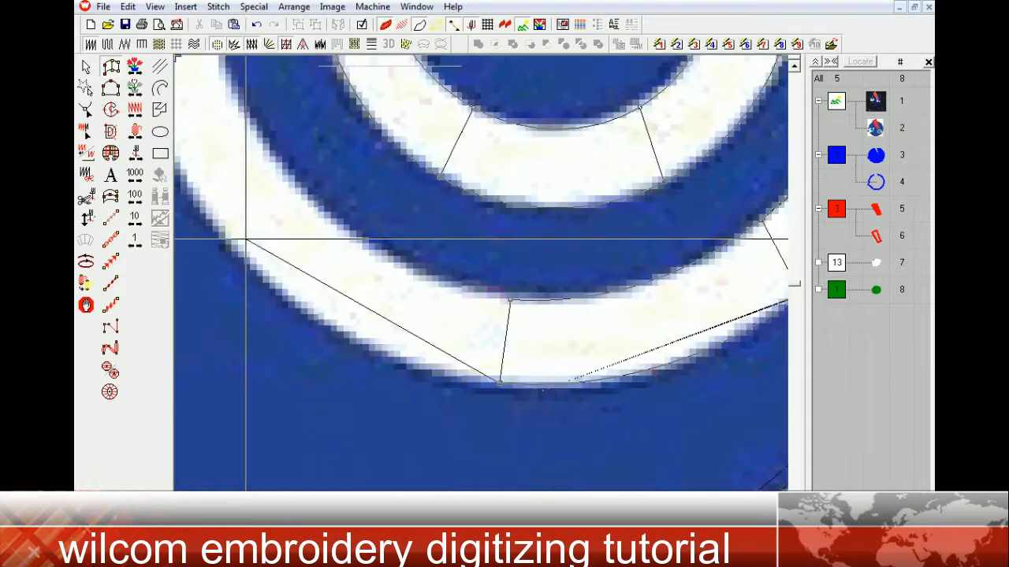
right_click(283, 184)
right_click(264, 289)
right_click(345, 287)
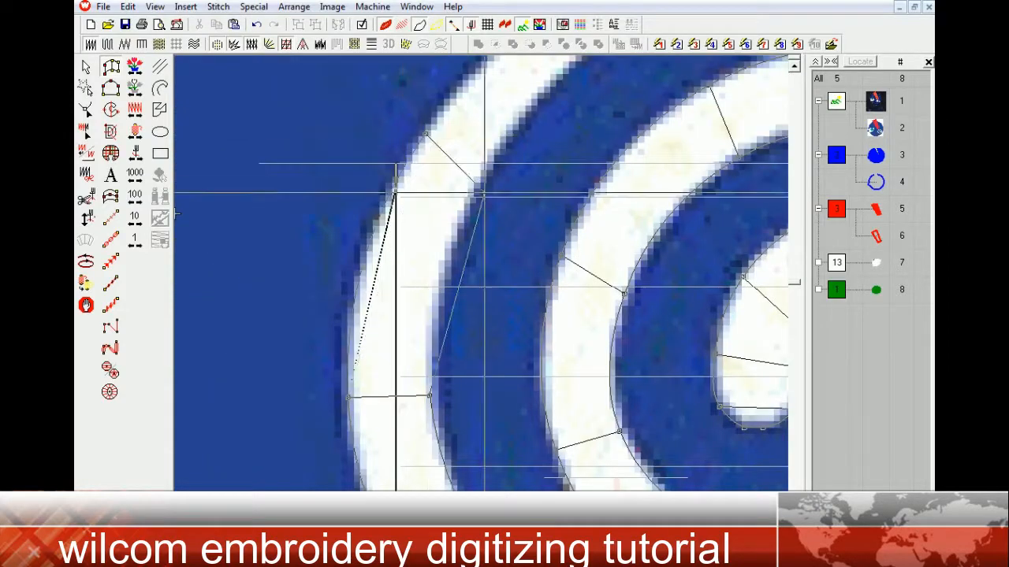
right_click(425, 135)
right_click(496, 182)
right_click(633, 253)
right_click(634, 264)
key("Return")
Recolour the spiral white, colour 13, and show the whole design as realistic stitches.
key("t")
left_click(876, 317)
key("Escape")
key("0")
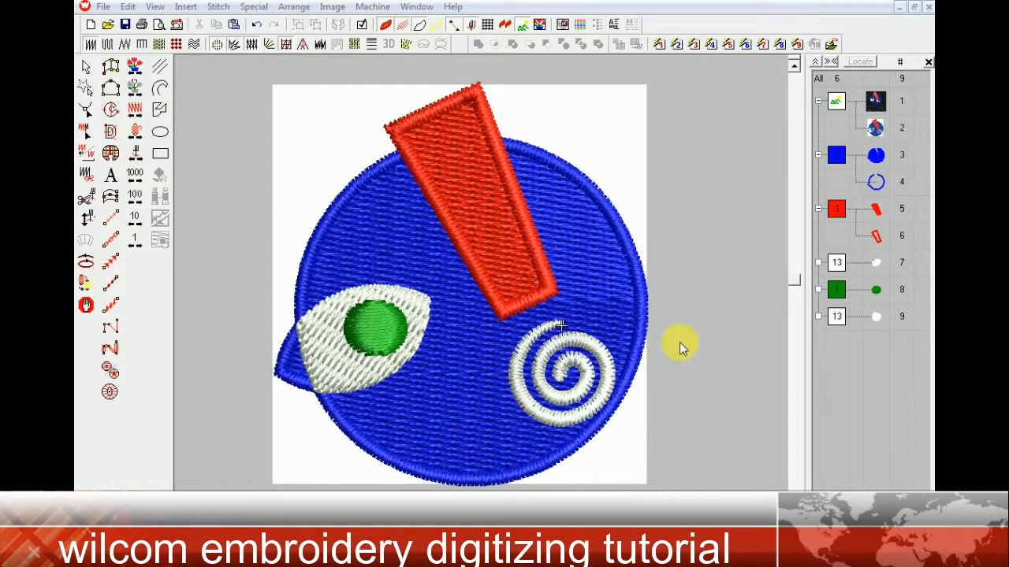
Hide the reference images and position all embroidery objects at X 0 and Y 0 mm.
key("shift+z")
key("shift+z")
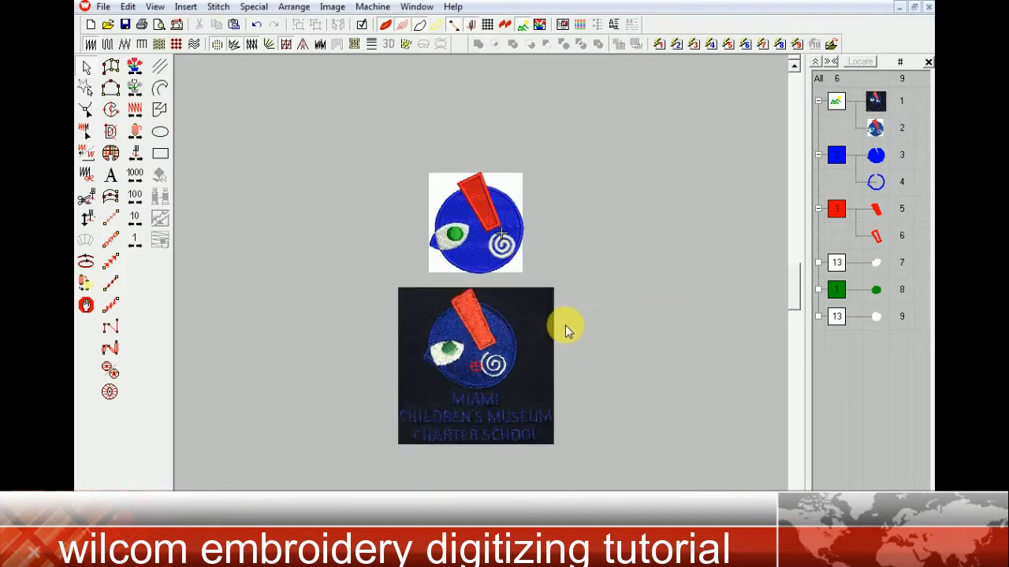
key("d")
key("ctrl+a")
right_click(517, 231)
left_click(434, 166)
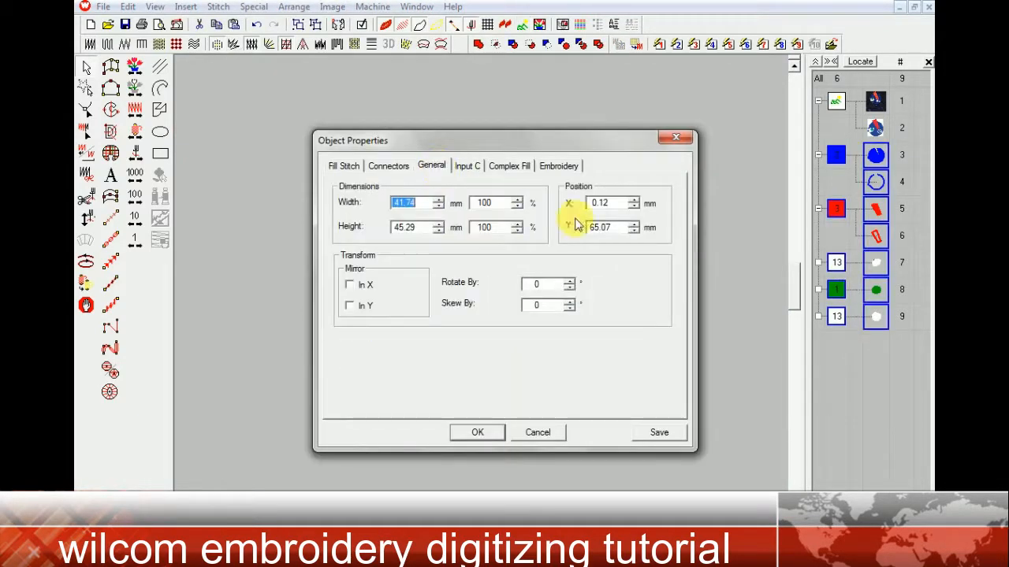
type("0")
key("Tab")
type("0")
key("Return")
key("Escape")
Show the reference images and nudge the stitched-sample photo down and right to align it beneath the digitized emblem.
key("0")
key("shift+z")
key("d")
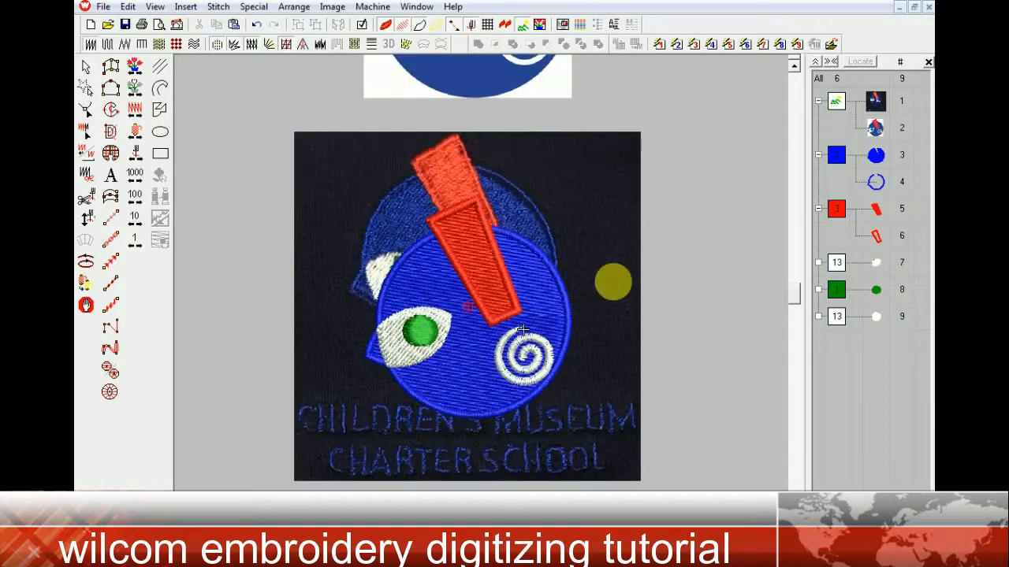
left_click(590, 237)
key("Down")
key("Down")
key("Down")
key("Down")
key("Down")
key("Down")
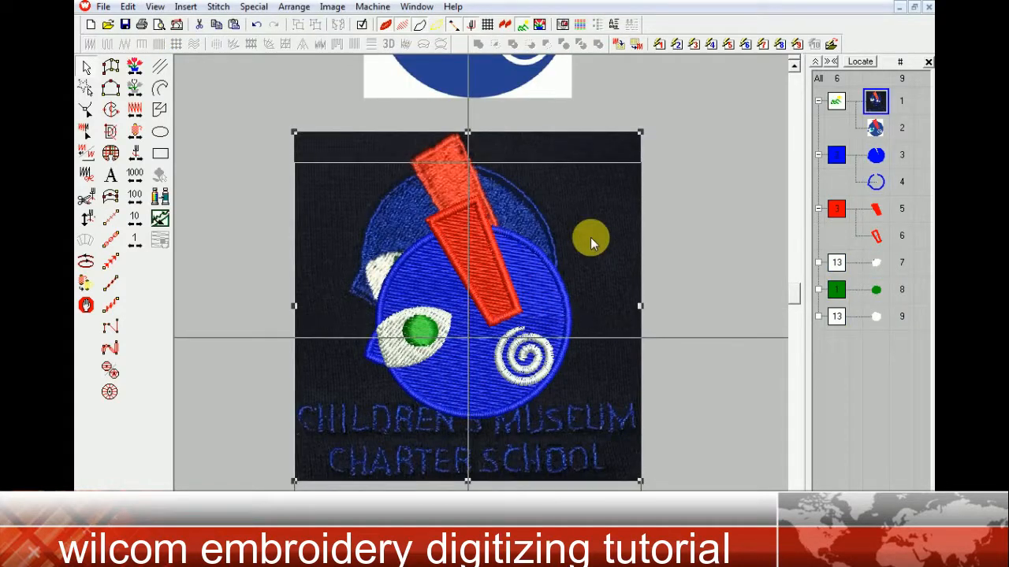
key("Right")
key("Right")
key("Right")
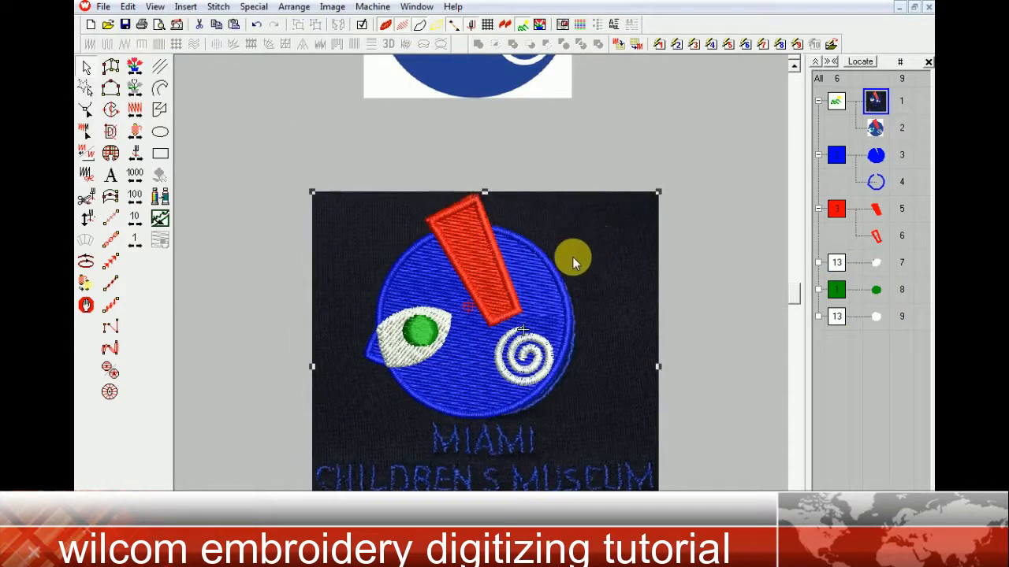
Try deleting the original artwork image above the stitched-sample photo and undo the deletion.
key("Escape")
key("0")
left_click(453, 198)
key("Delete")
key("p")
left_click_drag(408, 381, 317, 270)
key("b")
left_click_drag(266, 187, 515, 449)
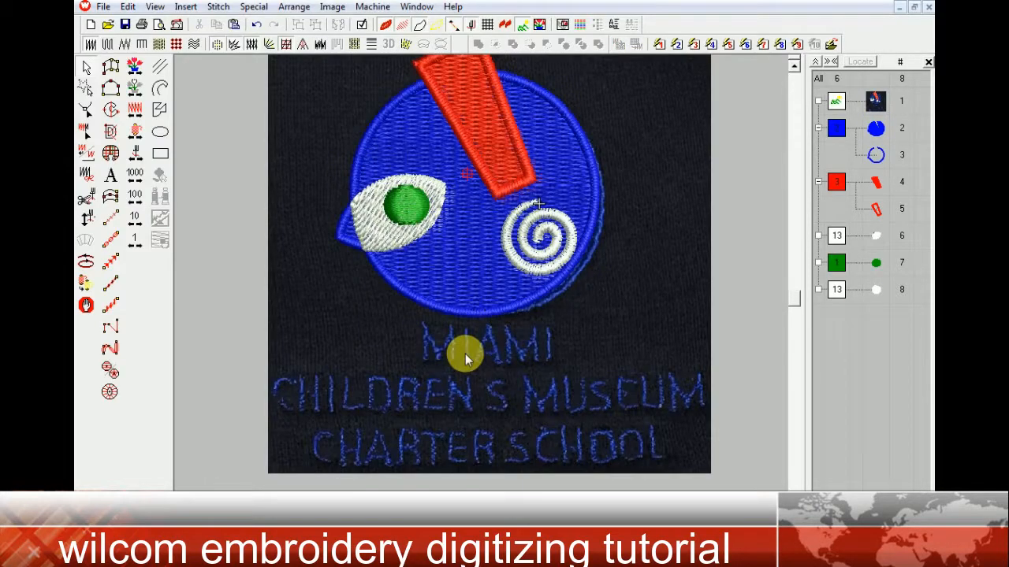
key("ctrl+z")
key("shift+z")
Start a new lettering object with the text MIAMI, matching the first line of the stitched sample.
key("b")
left_click_drag(358, 256, 593, 411)
key("b")
left_click_drag(278, 178, 612, 401)
key("shift+z")
key("b")
left_click_drag(245, 189, 653, 354)
left_click(110, 175)
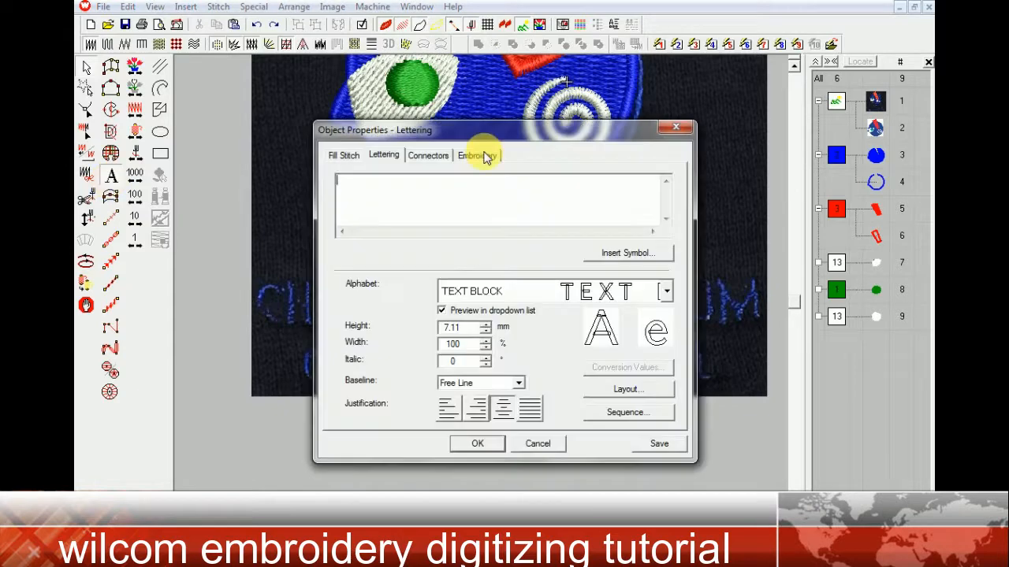
left_click_drag(486, 150, 458, 442)
type("MIA")
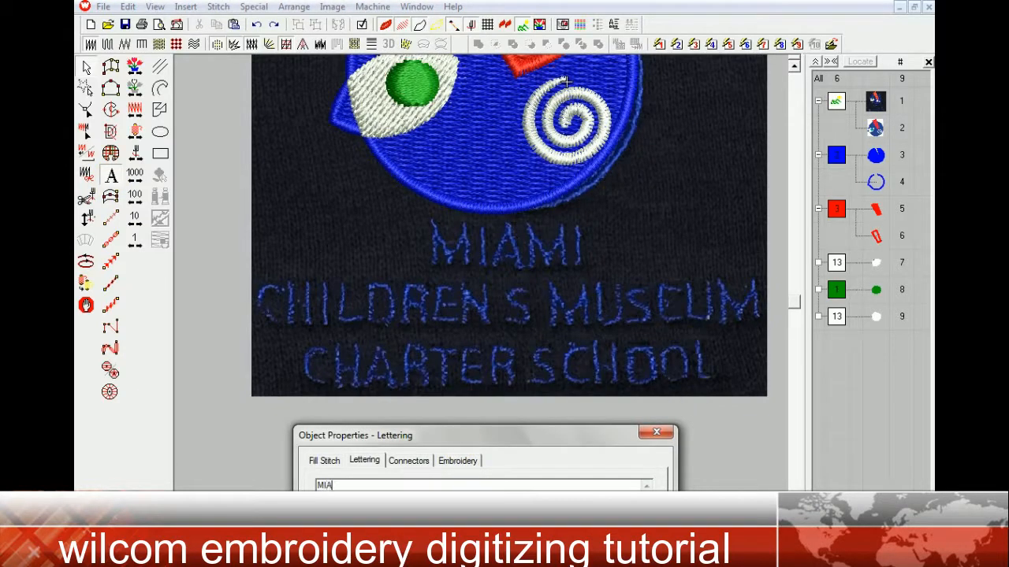
left_click_drag(462, 441, 467, 180)
Choose the FUTURA alphabet and place the MIAMI lettering near the lower edge of the stitched-sample photo.
left_click(467, 332)
key("Home")
key("f")
left_click(508, 483)
left_click(477, 482)
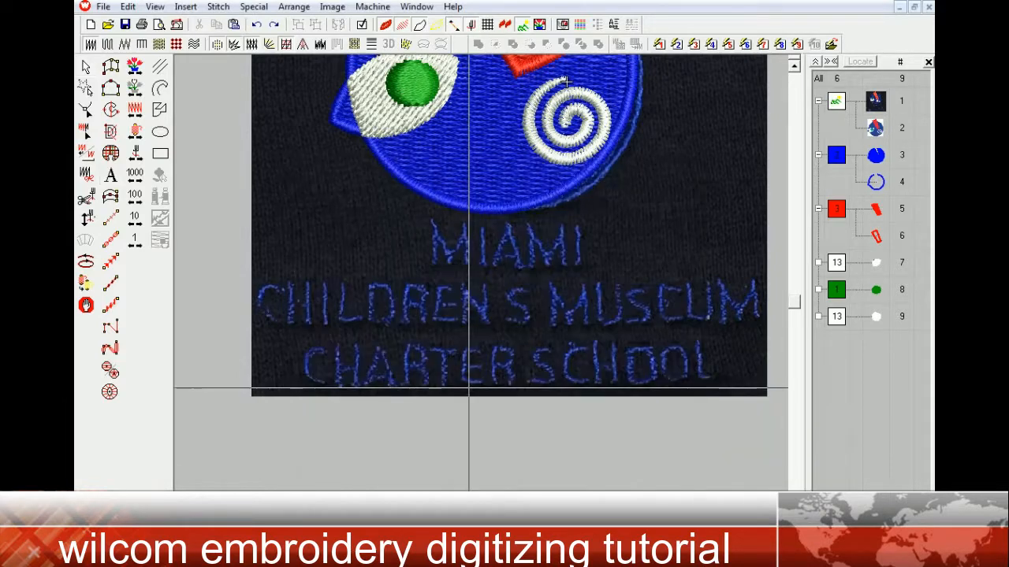
left_click(517, 410)
Browse the available alphabets for the MIAMI lettering to compare them with the stitched sample's typeface.
double_click(513, 374)
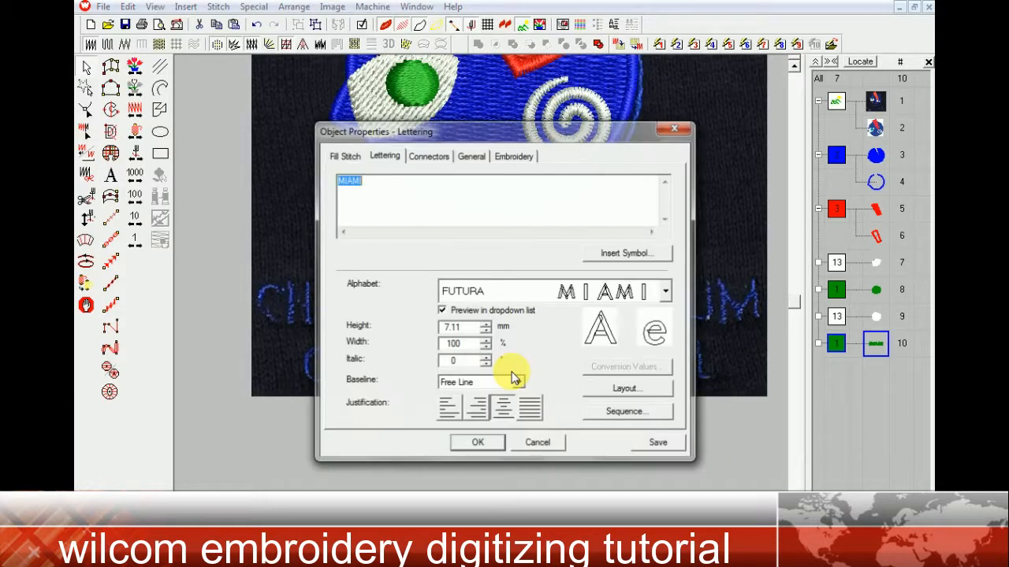
left_click(508, 294)
scroll(522, 354, "up", 2)
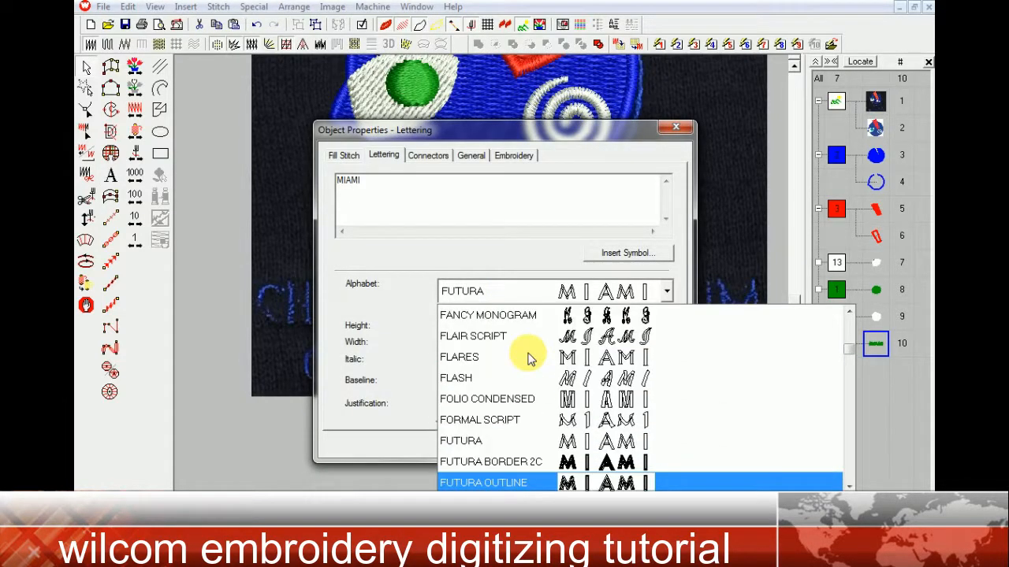
key("Home")
left_click(848, 486)
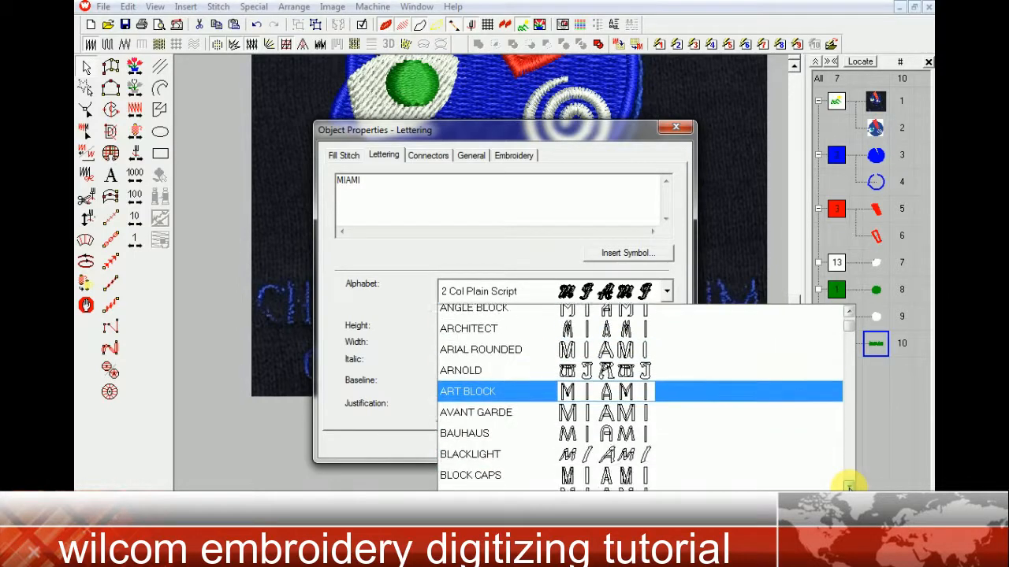
left_click(848, 486)
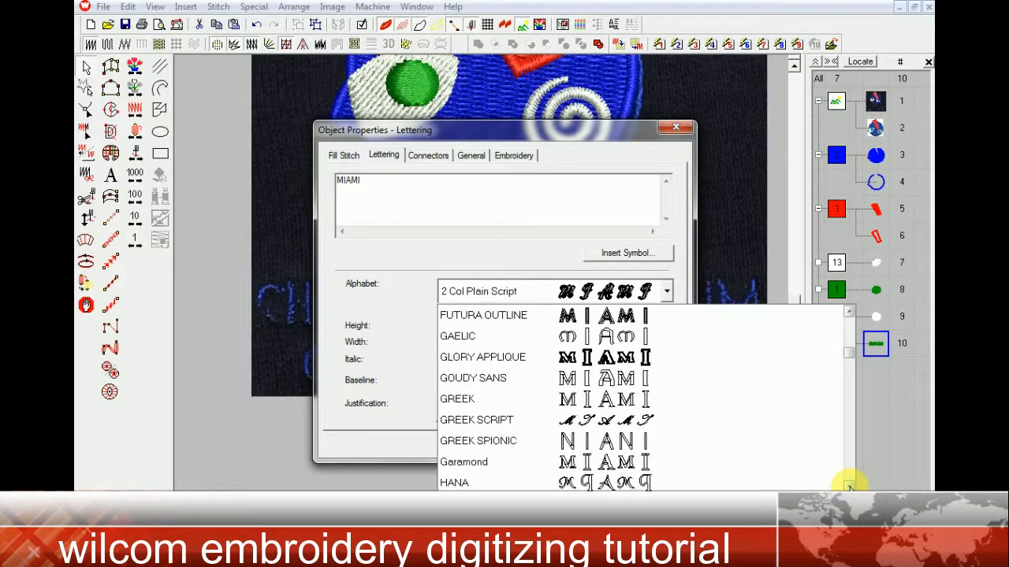
left_click_drag(849, 486, 849, 486)
left_click(551, 441)
left_click(484, 441)
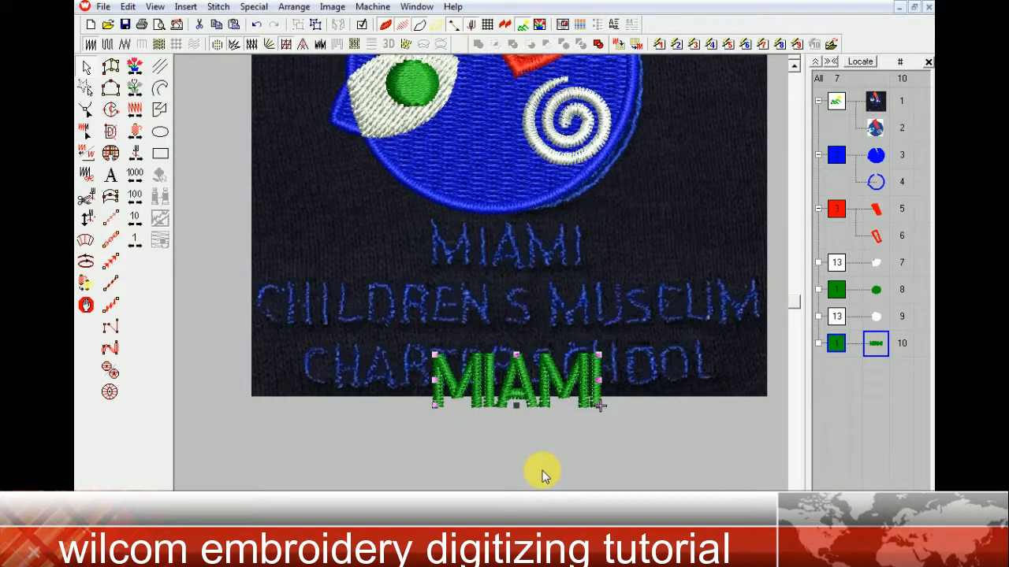
Move the MIAMI lettering over the sample's first text line and narrow it to match.
left_click_drag(520, 378, 496, 280)
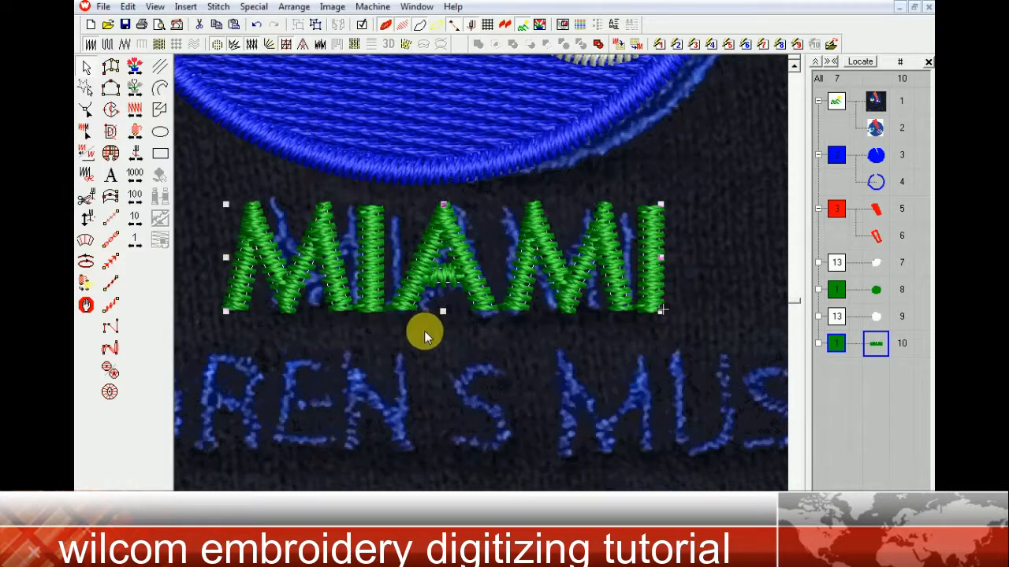
left_click_drag(227, 258, 259, 259)
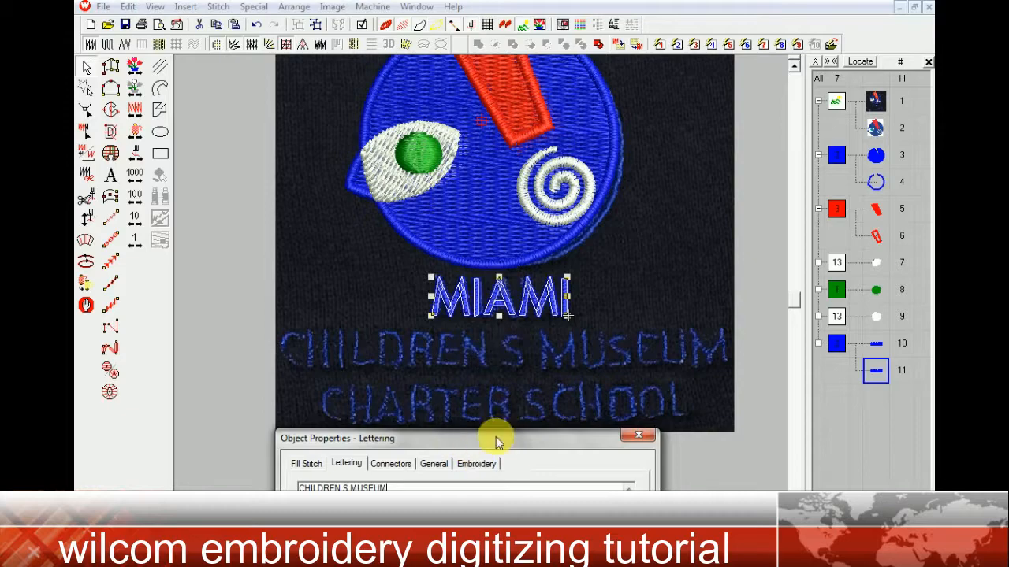
Apply the text CHILDREN S MUSEUM to the duplicated lettering and move it over the sample's second text line.
left_click_drag(488, 442, 492, 182)
left_click(459, 498)
left_click_drag(511, 297, 510, 349)
double_click(513, 303)
left_click(478, 444)
Centre the CHILDREN S MUSEUM and MIAMI lettering horizontally by setting each one's X position to 0 mm.
double_click(475, 363)
left_click(472, 158)
double_click(604, 195)
type("0")
key("Return")
double_click(538, 295)
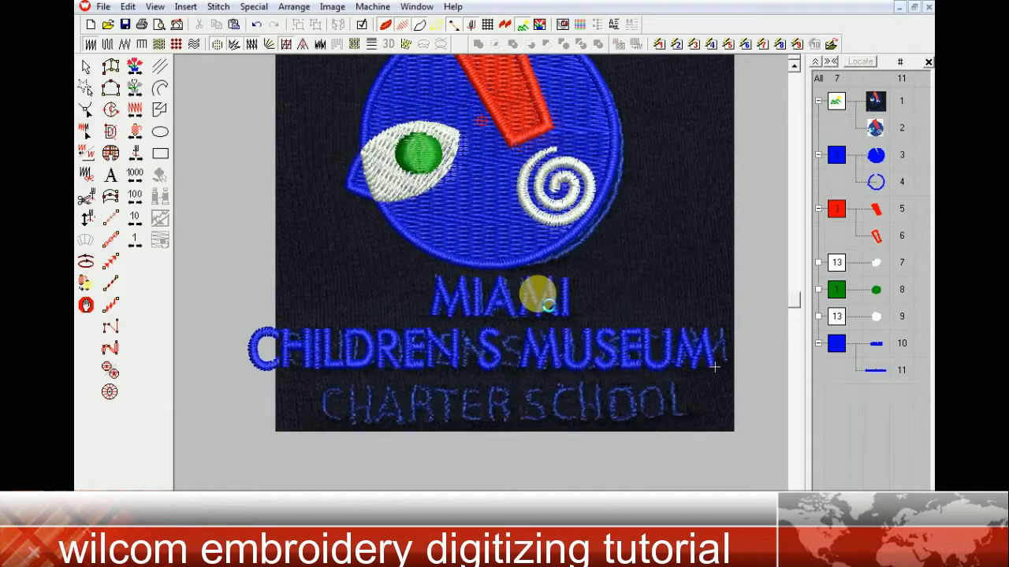
left_click(472, 158)
double_click(600, 193)
type("0")
key("Return")
key("Escape")
Try nudging all emblem objects upward, away from the MIAMI lettering, with the reference images hidden.
key("d")
key("shift+z")
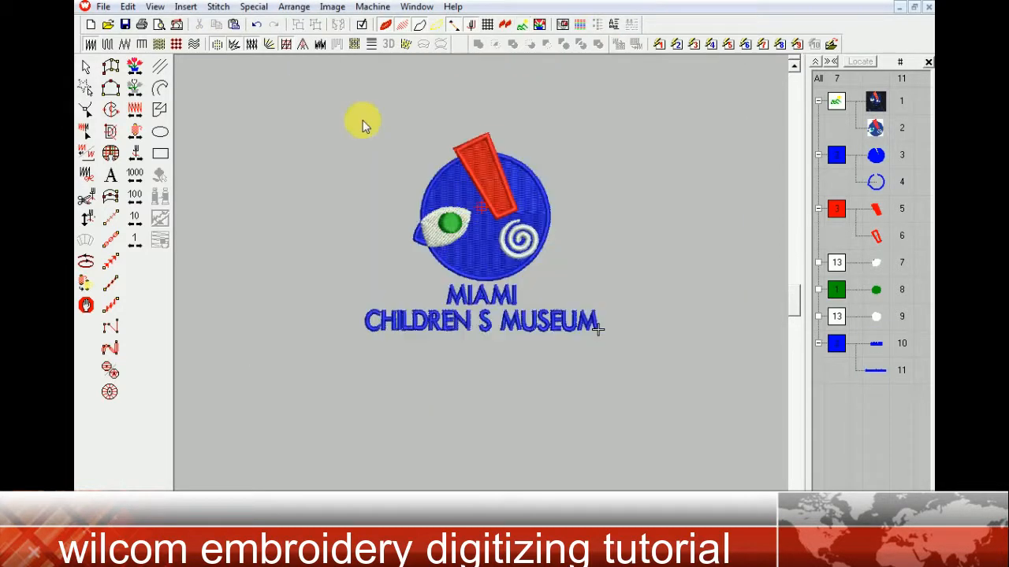
left_click_drag(582, 293, 582, 292)
double_click(538, 212)
key("Return")
key("Up")
key("Up")
key("Up")
key("Up")
key("Up")
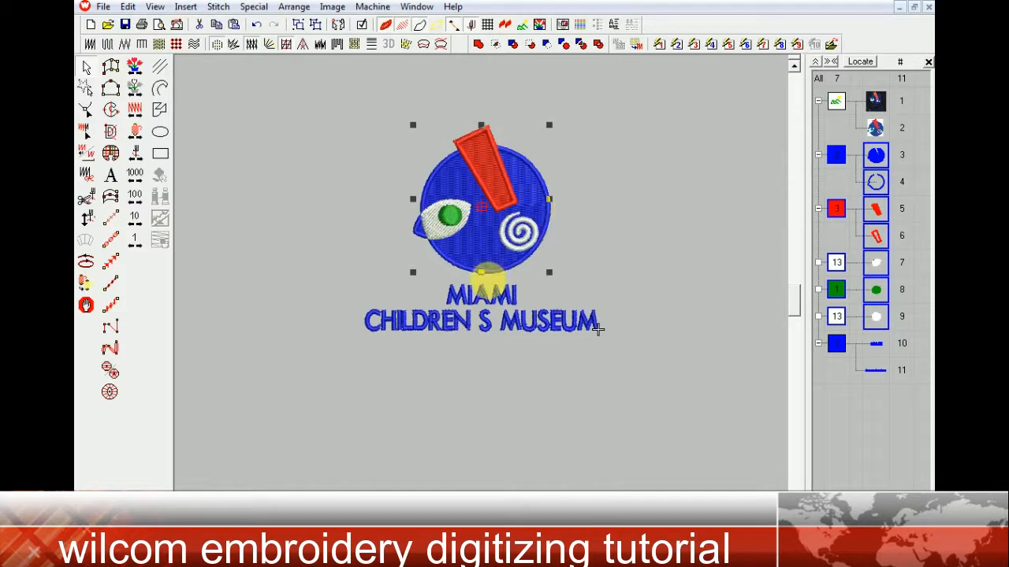
key("Escape")
key("d")
key("ctrl+z")
Hide the reference images and nudge all emblem objects up two small increments above the lettering.
key("d")
key("b")
left_click_drag(305, 123, 623, 383)
scroll(426, 181, "up", 2)
left_click_drag(341, 138, 726, 447)
key("Up")
key("Up")
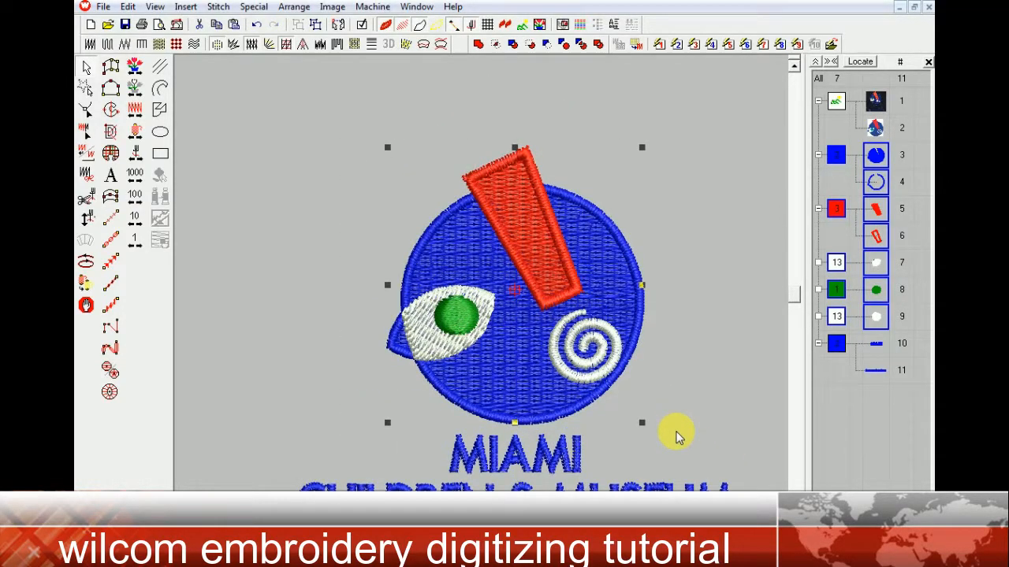
Show the reference images and adjust the word spacing of the CHILDREN S MUSEUM lettering against the sample.
key("Escape")
key("d")
scroll(542, 335, "down", 3)
left_click(541, 334)
double_click(540, 354)
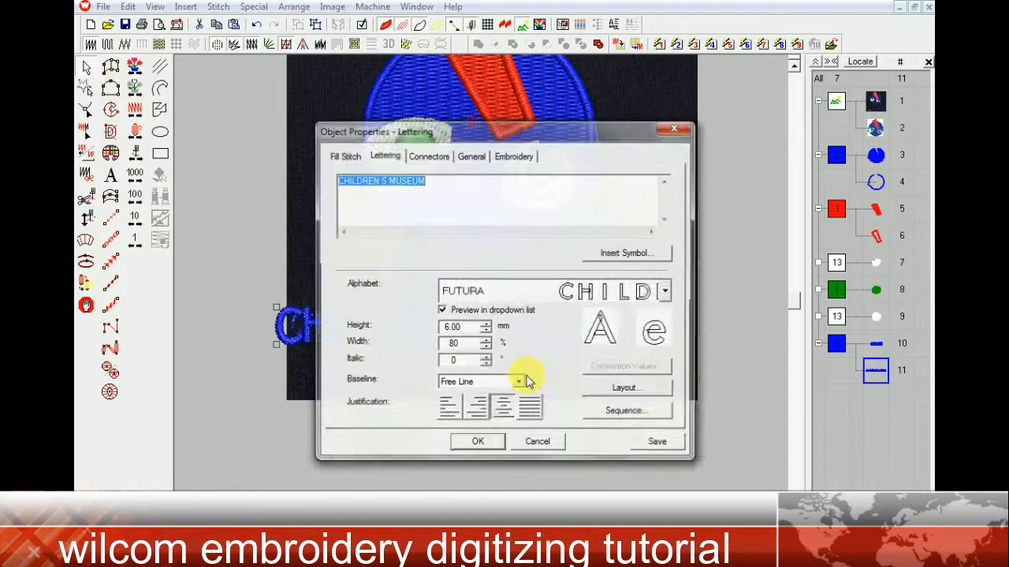
left_click(628, 389)
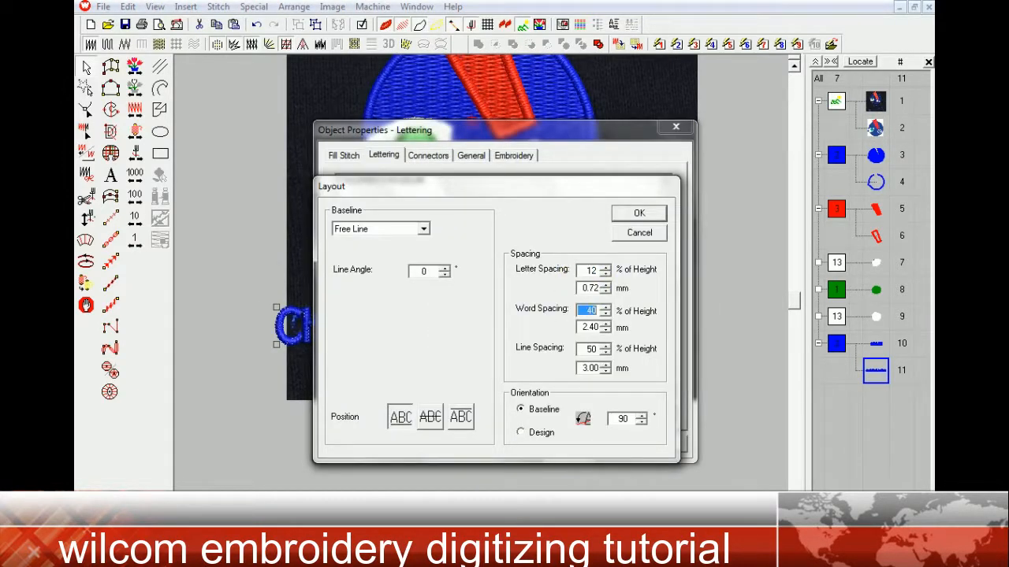
left_click(639, 213)
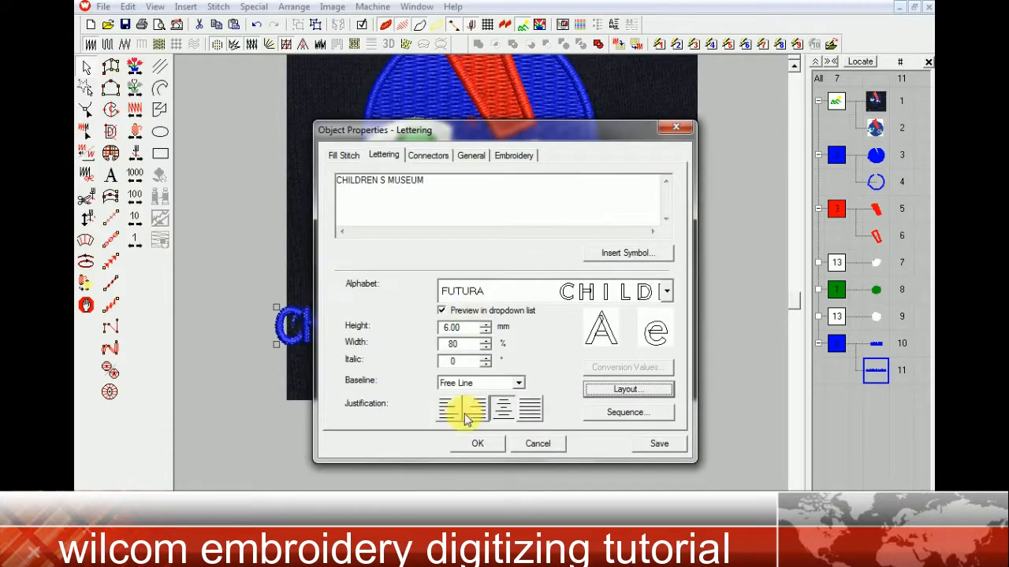
left_click(477, 443)
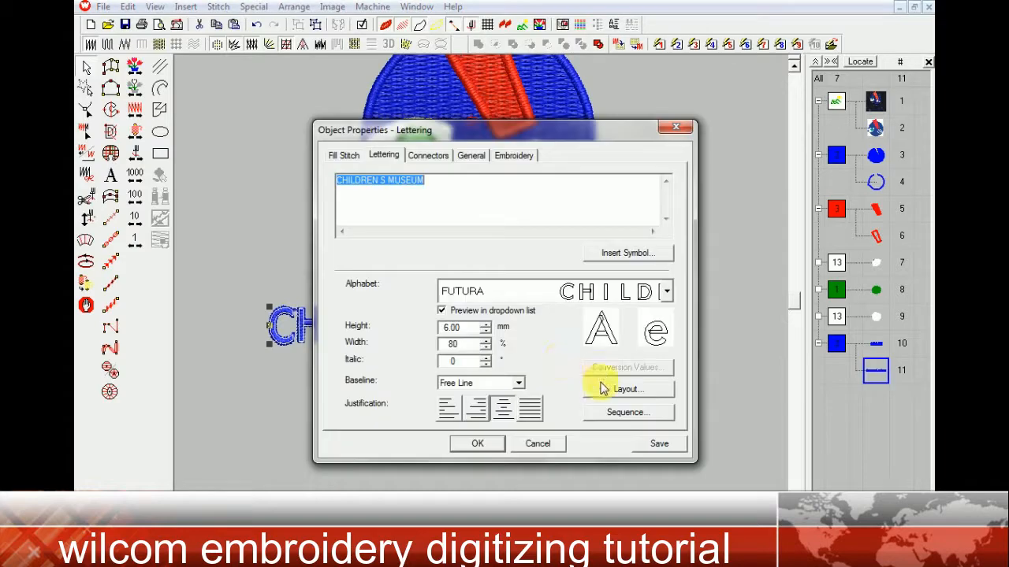
left_click(601, 388)
left_click(639, 213)
left_click(477, 443)
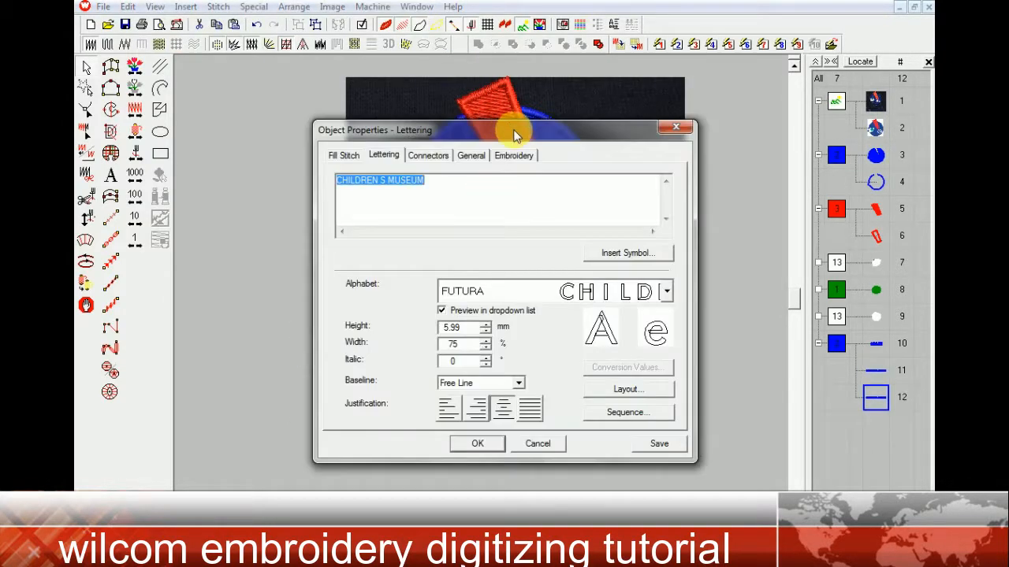
Change the second CHILDREN S MUSEUM copy to CHARTER SCHOOL and move it down as the third text line.
left_click_drag(504, 129, 506, 471)
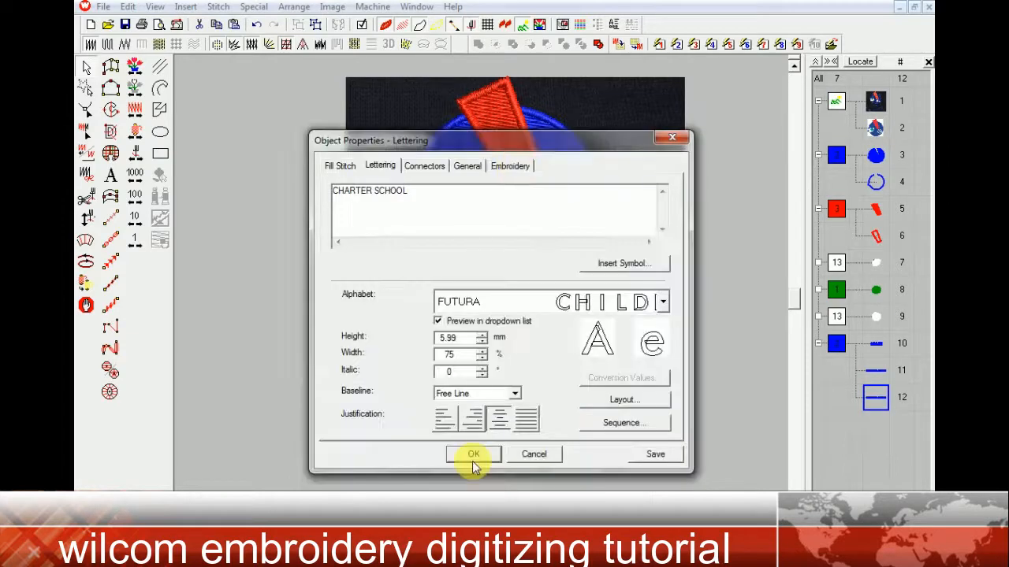
left_click(473, 457)
left_click_drag(475, 355, 483, 403)
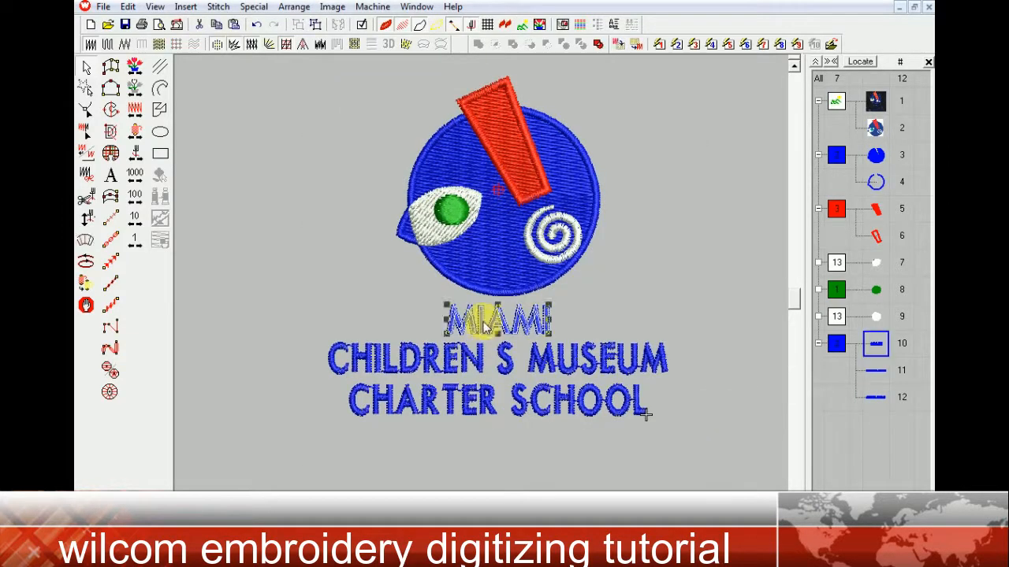
Arrange the lettering lines evenly beneath the emblem.
left_click(294, 6)
mouse_move(349, 134)
left_click(476, 152)
left_click(633, 212)
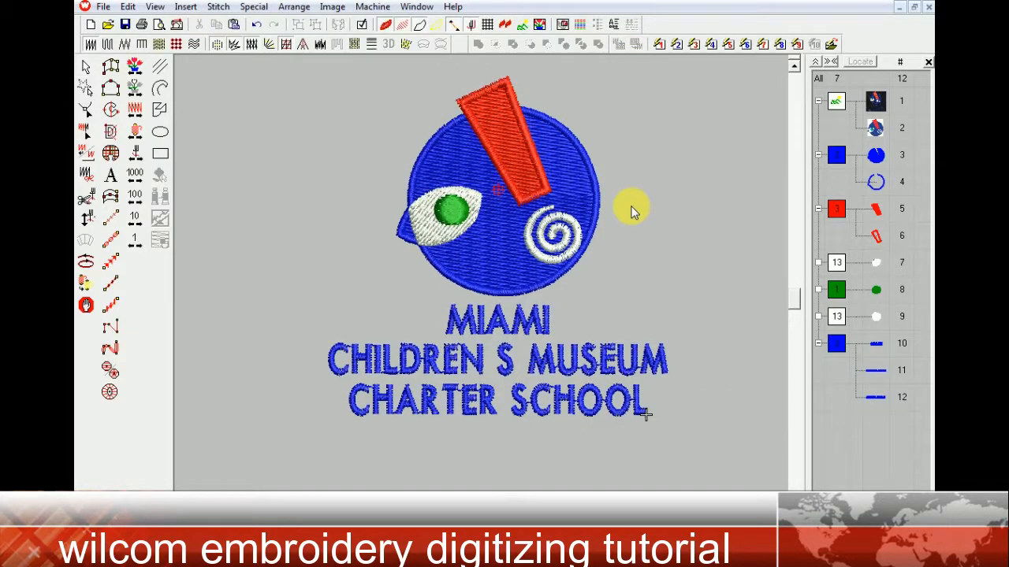
Select the whole design and position it at X 0 and Y 0 mm.
key("ctrl+a")
double_click(533, 162)
left_click(473, 157)
type("0")
key("Tab")
type("0")
key("Return")
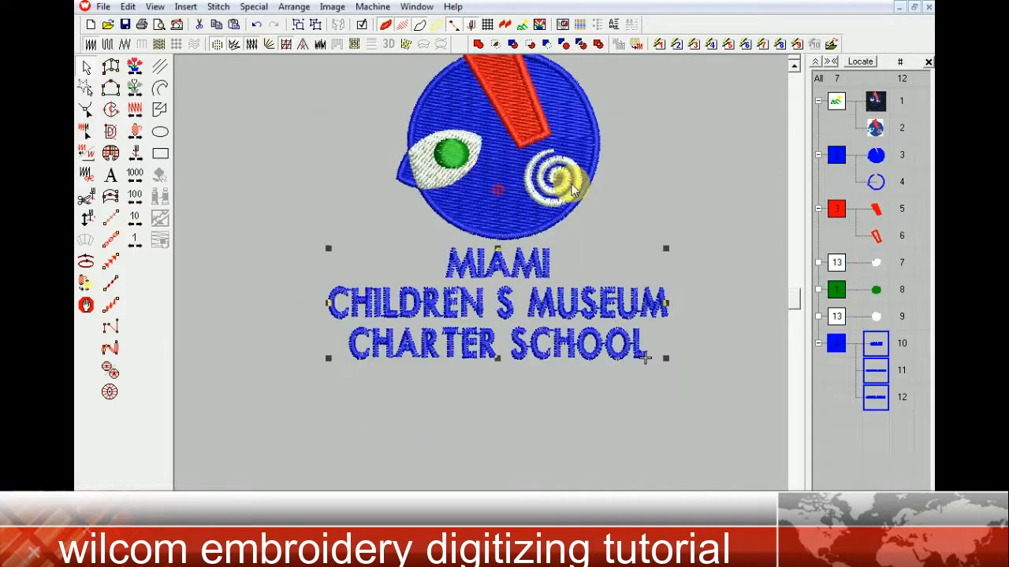
left_click(574, 258)
Fit the design in view and enable Auto Start and End for it.
key("0")
left_click(218, 7)
left_click(260, 153)
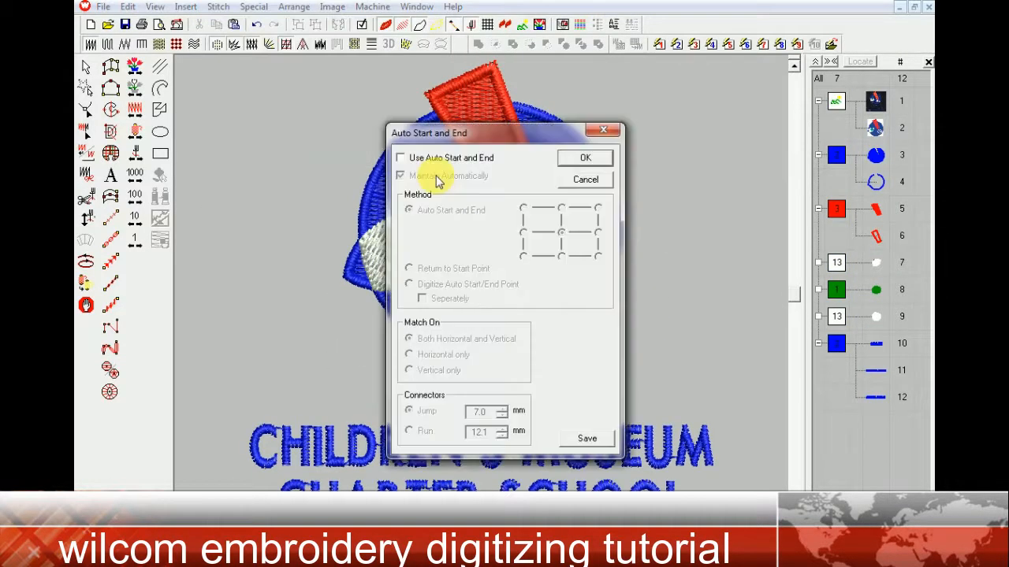
left_click(581, 155)
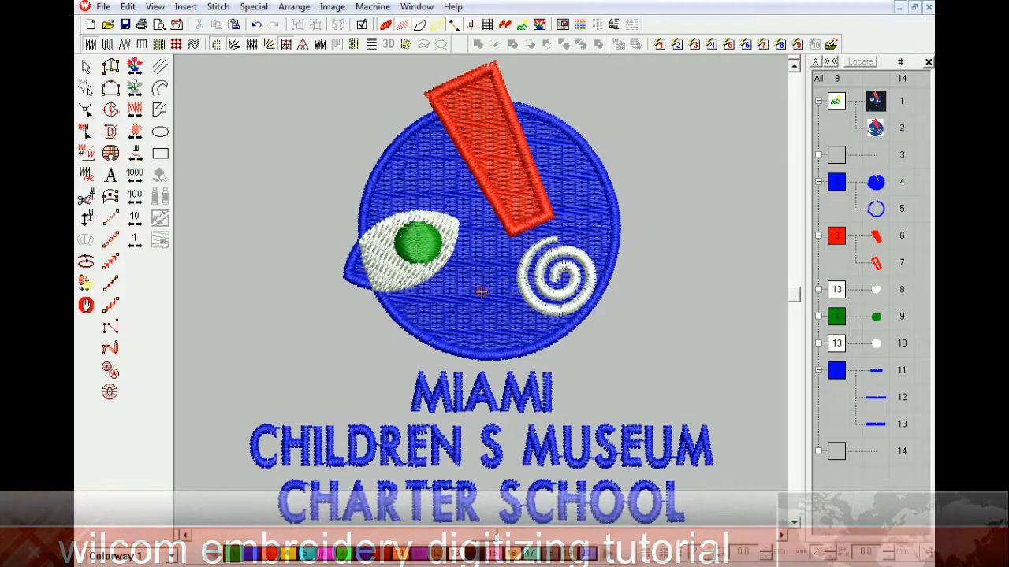